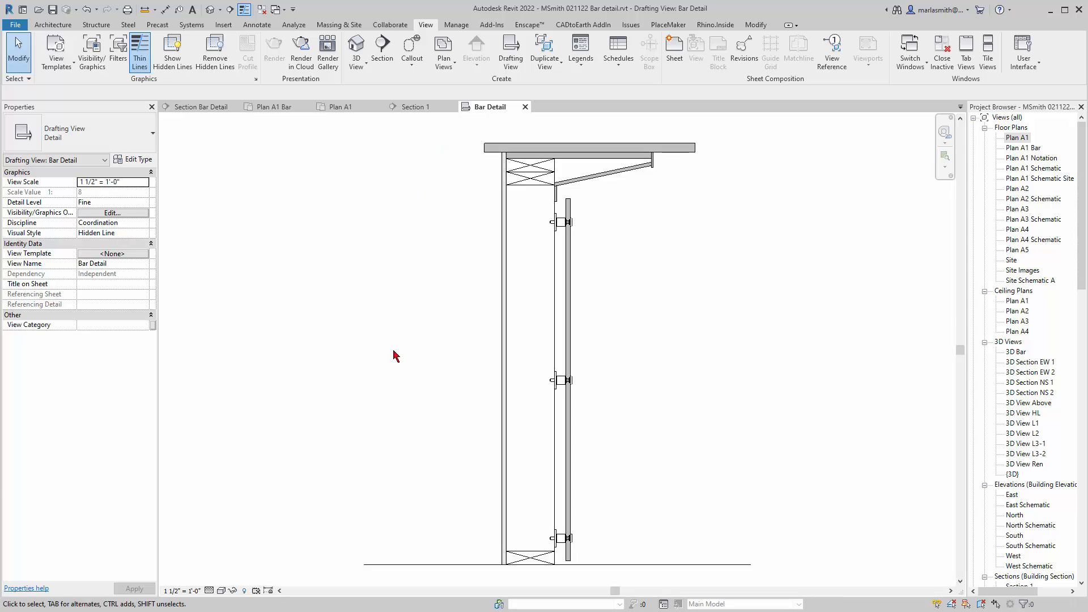
# Close all inactive views so that only the Bar Detail drafting view stays open.
pyautogui.scroll(-1, 395, 355)
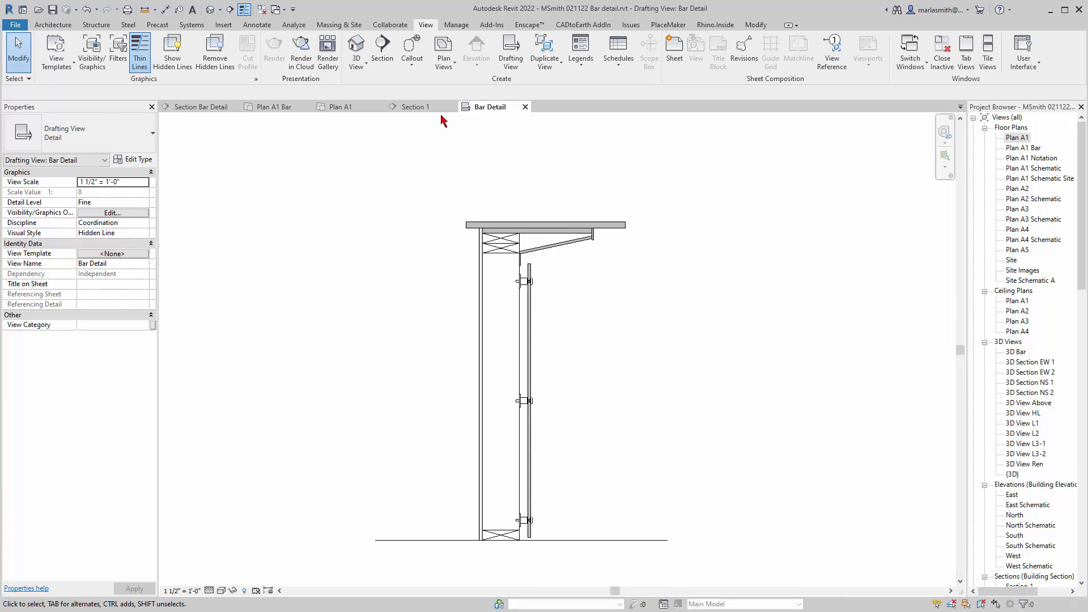
pyautogui.click(262, 9)
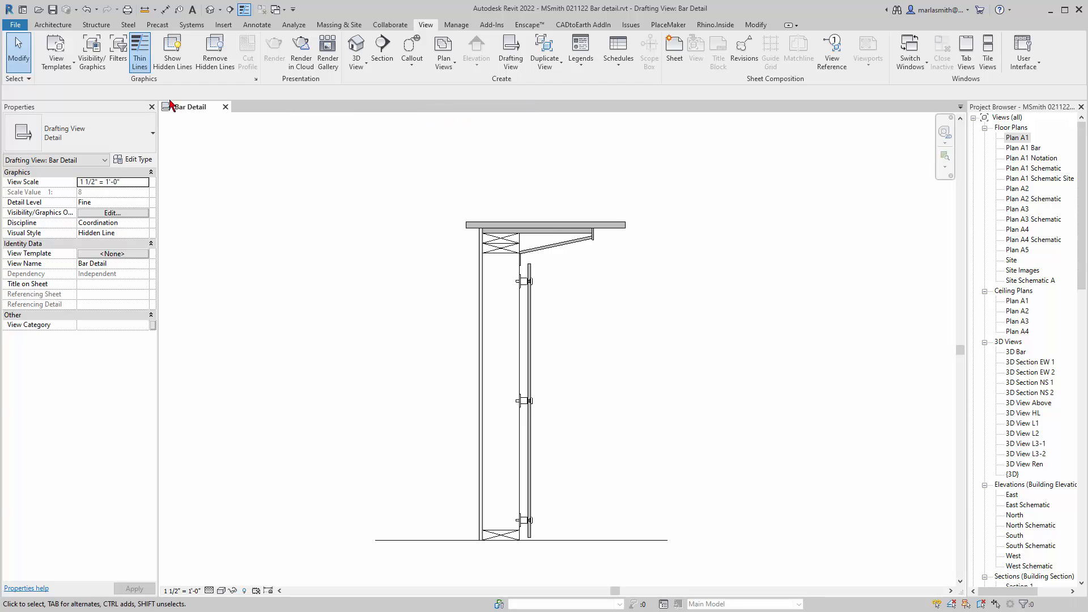
pyautogui.click(51, 27)
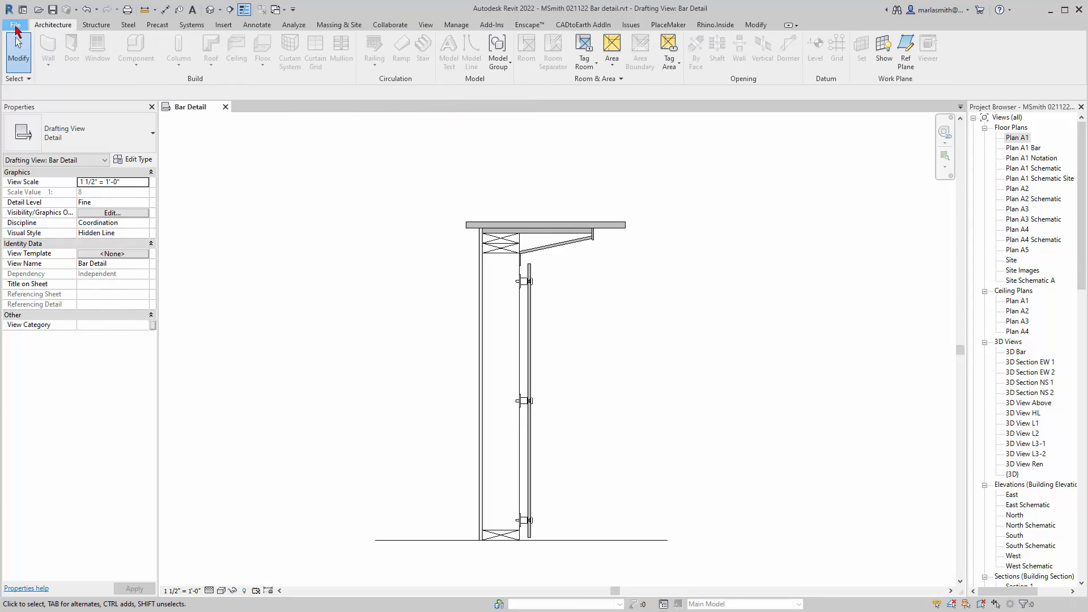
# Start a DWG export of the Bar Detail view and check the layer and general settings of the in-session export setup.
pyautogui.click(16, 27)
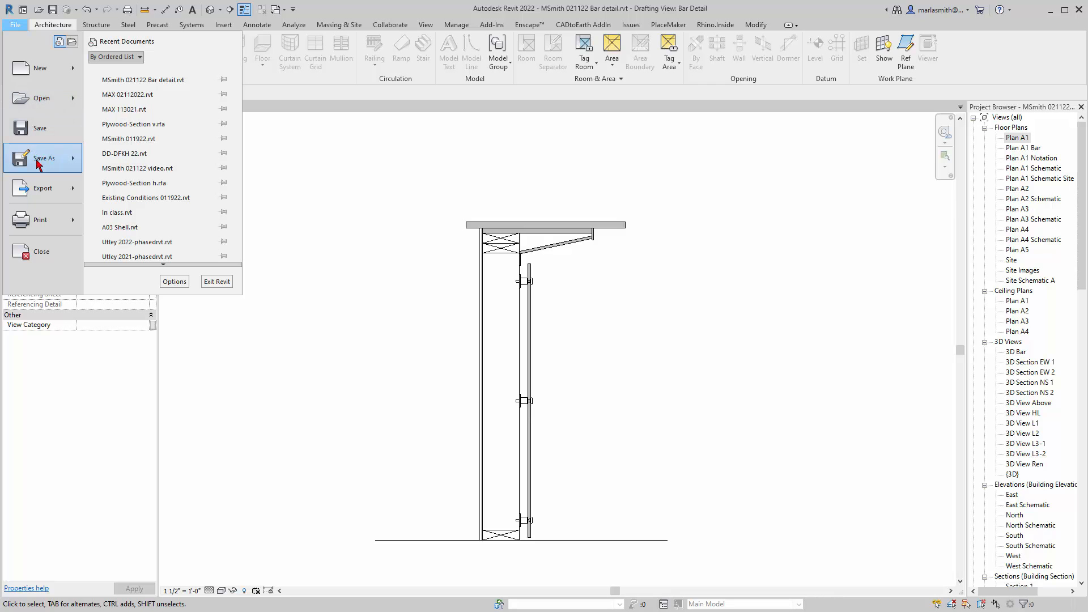
pyautogui.moveTo(44, 193)
pyautogui.moveTo(152, 82)
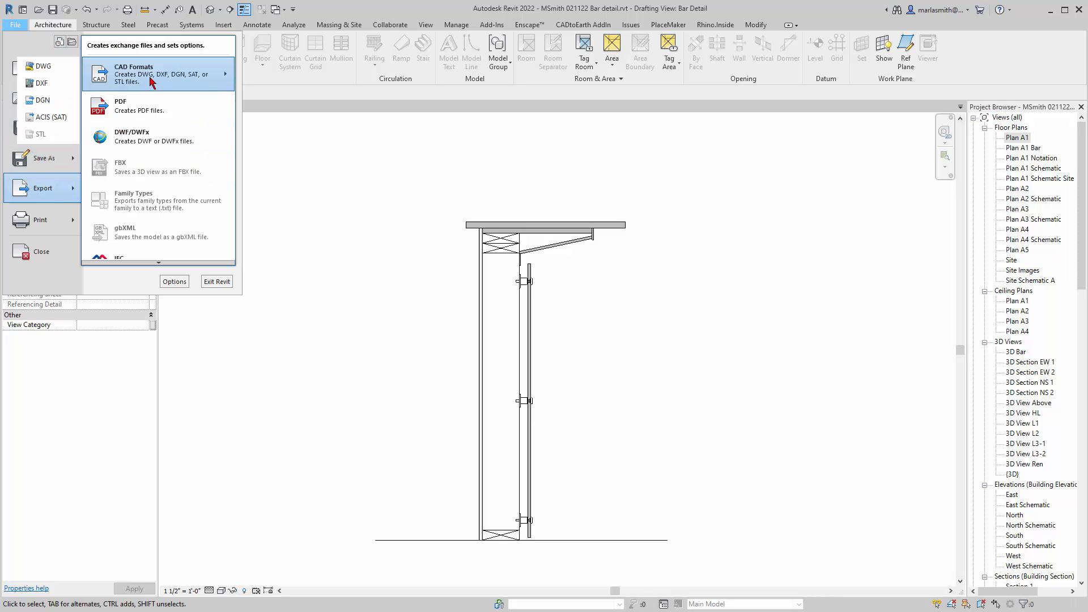
pyautogui.click(38, 67)
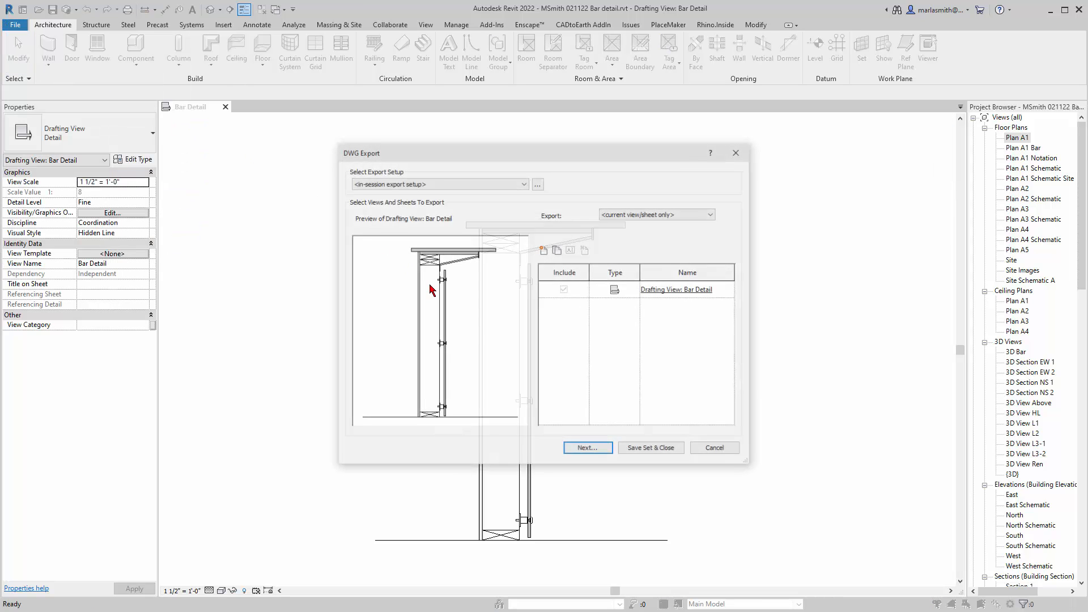
pyautogui.click(538, 186)
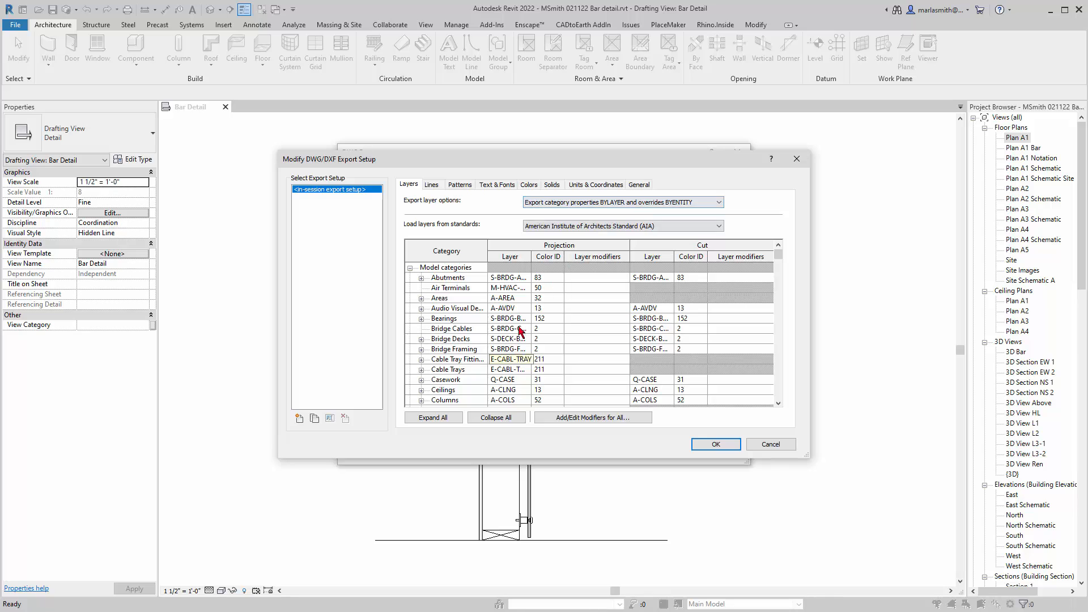
pyautogui.click(639, 185)
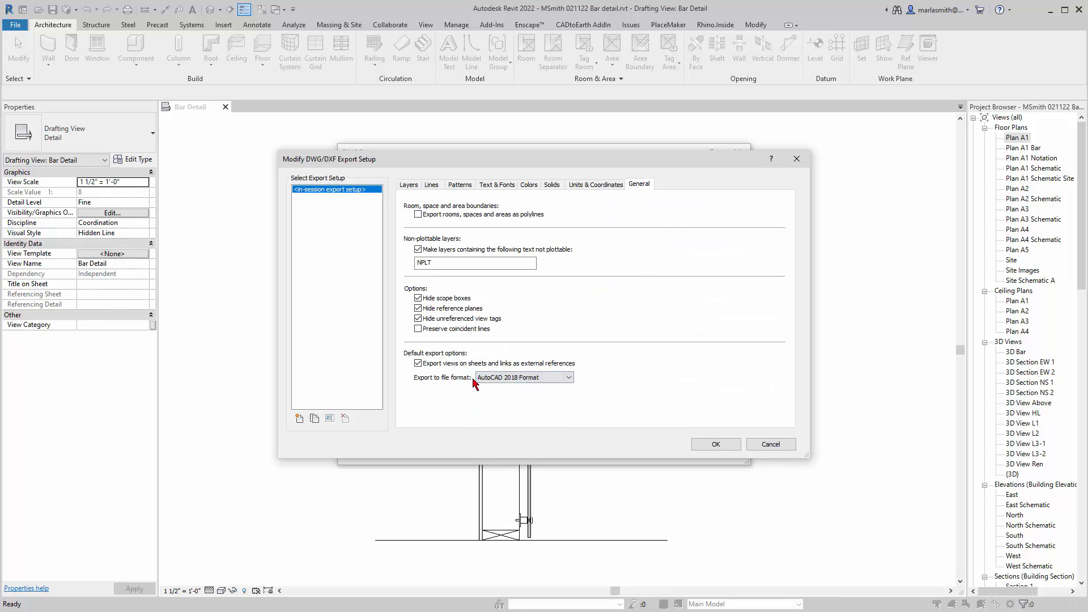
pyautogui.click(715, 445)
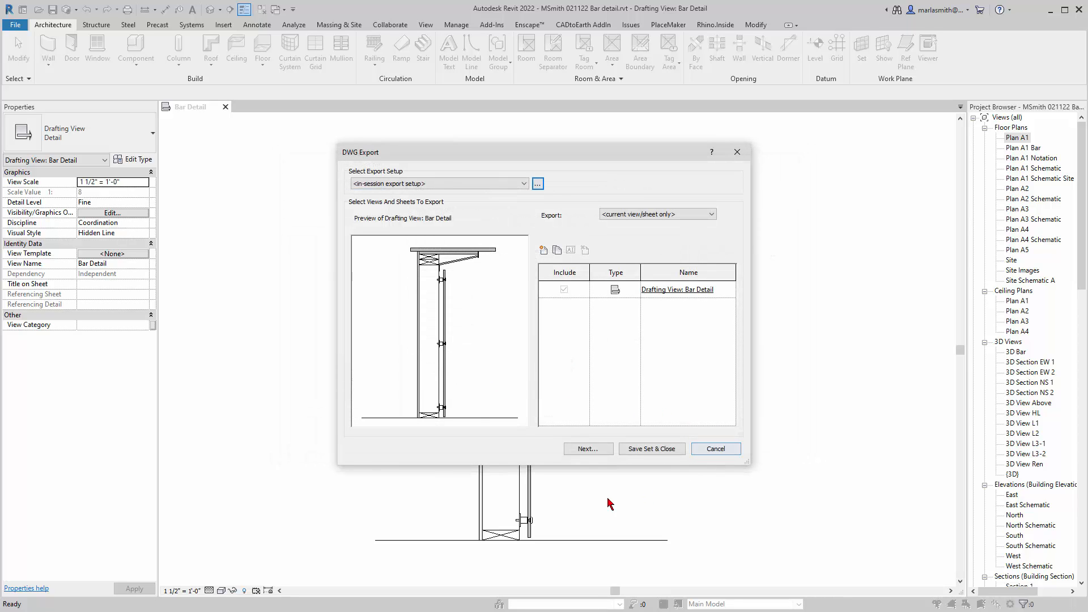
# Export the view over the existing Bar Detail.dwg as an AutoCAD 2018 DWG, with views on sheets and links as external references turned off.
pyautogui.click(584, 449)
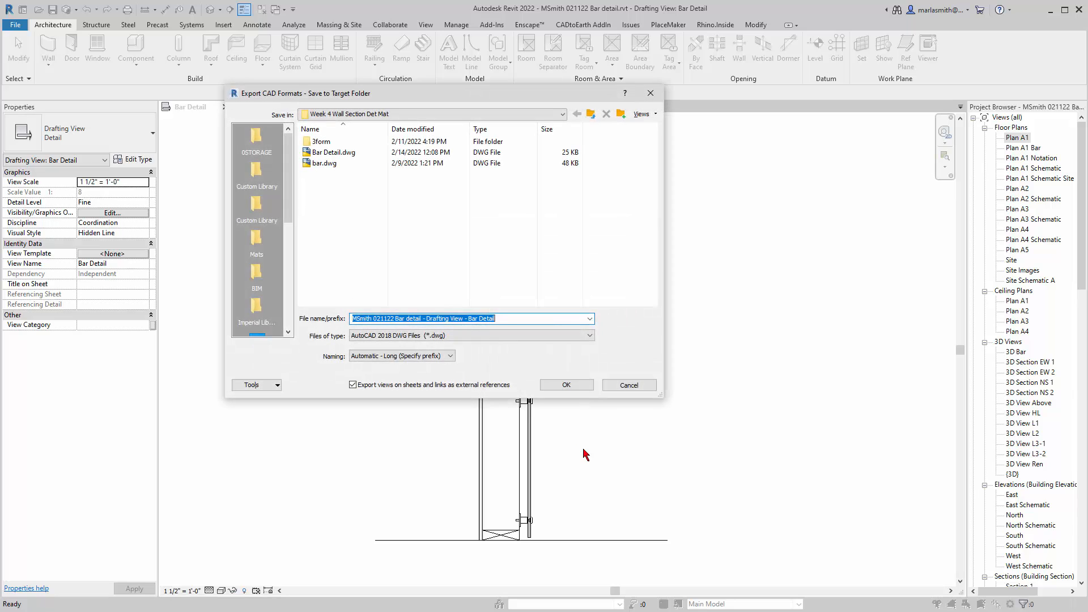
pyautogui.click(335, 153)
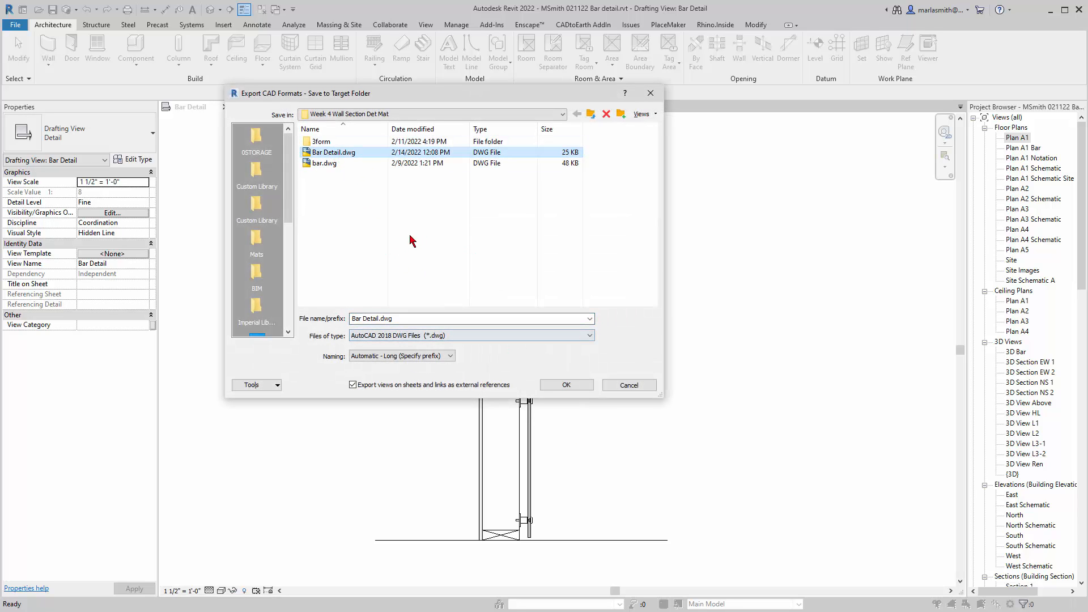
pyautogui.click(501, 342)
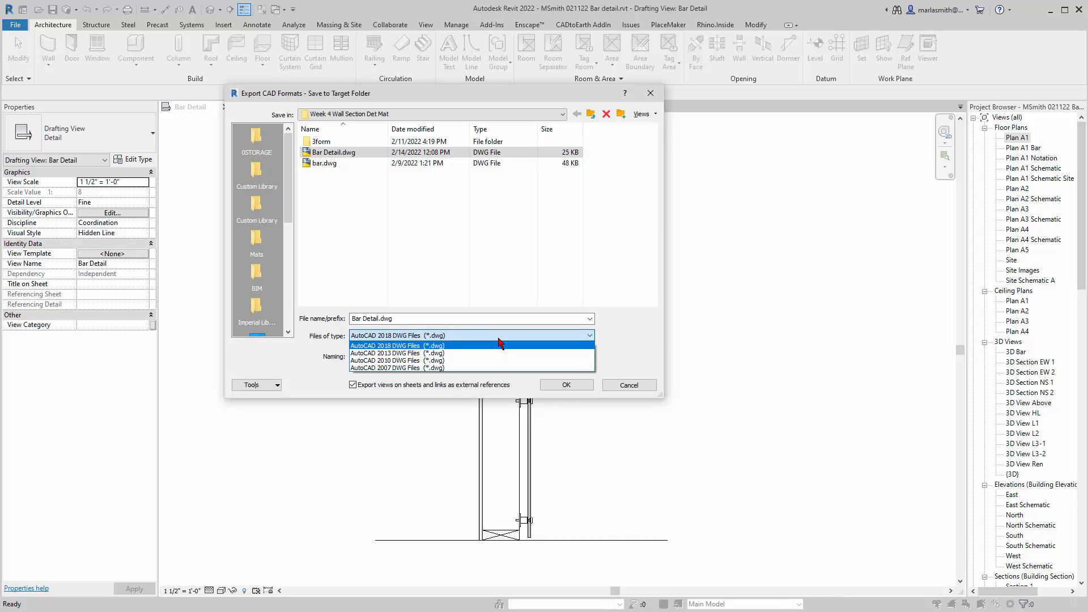
pyautogui.click(501, 344)
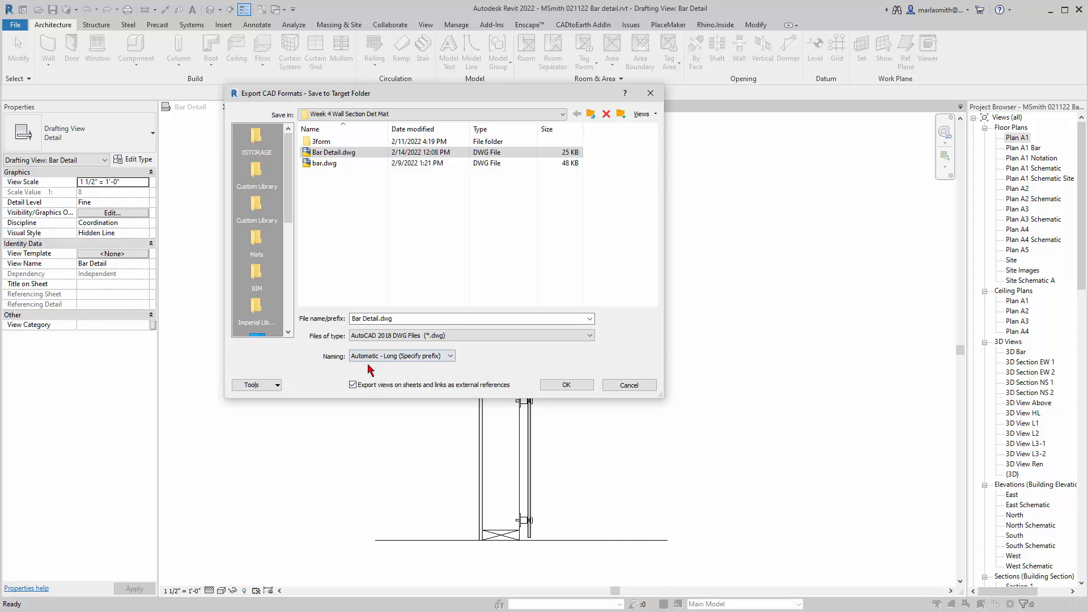
pyautogui.click(369, 388)
pyautogui.click(566, 385)
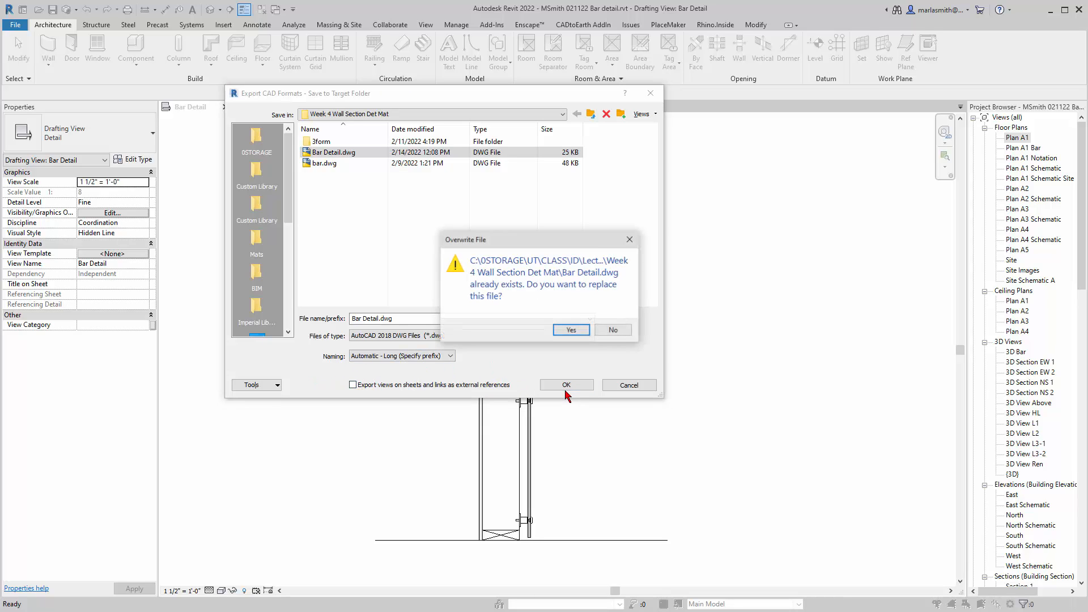
pyautogui.click(573, 337)
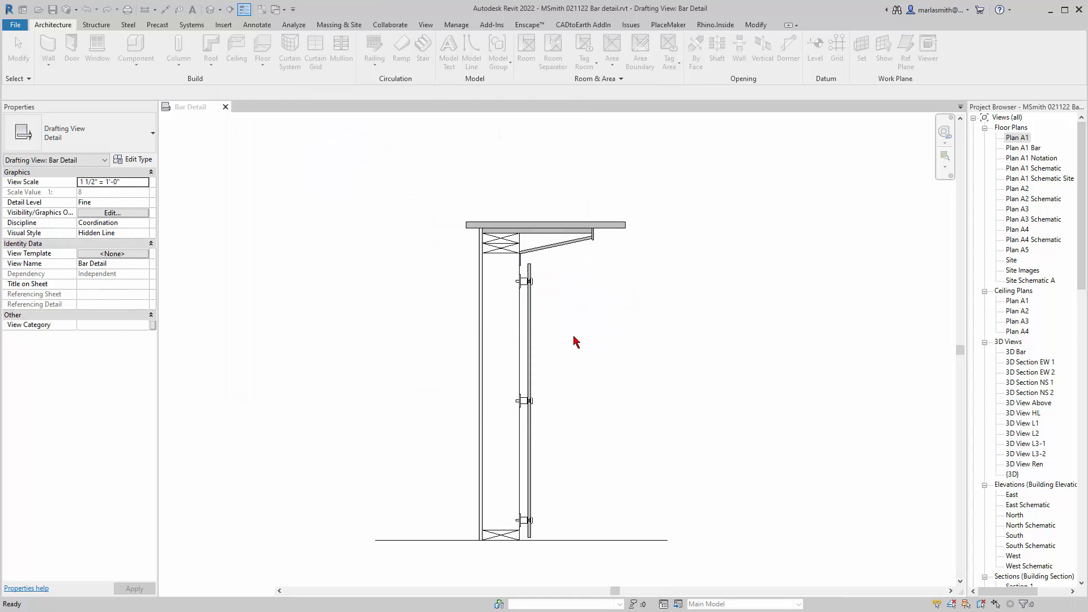
# Switch to AutoCAD Architecture and open Bar Detail.dwg from the Week 4 Wall Section Det Mat folder.
pyautogui.click(1052, 11)
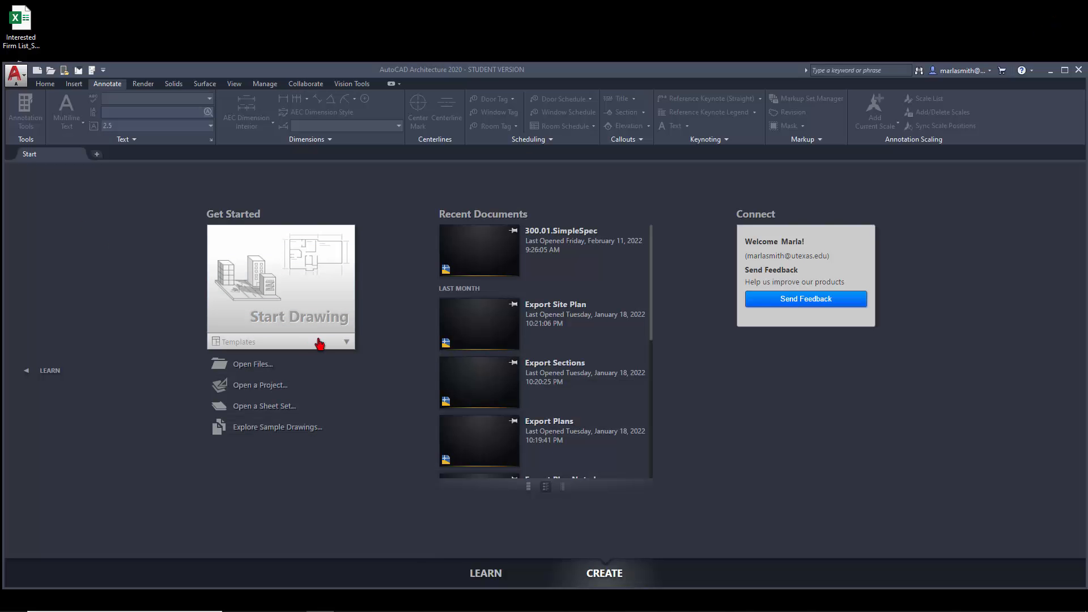
pyautogui.click(255, 365)
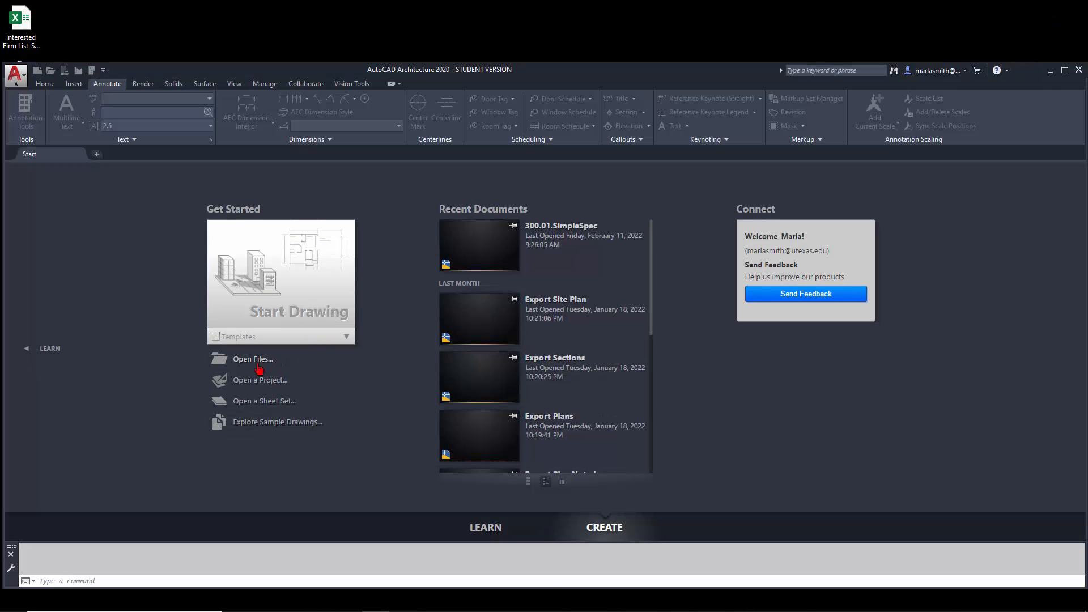
pyautogui.click(522, 180)
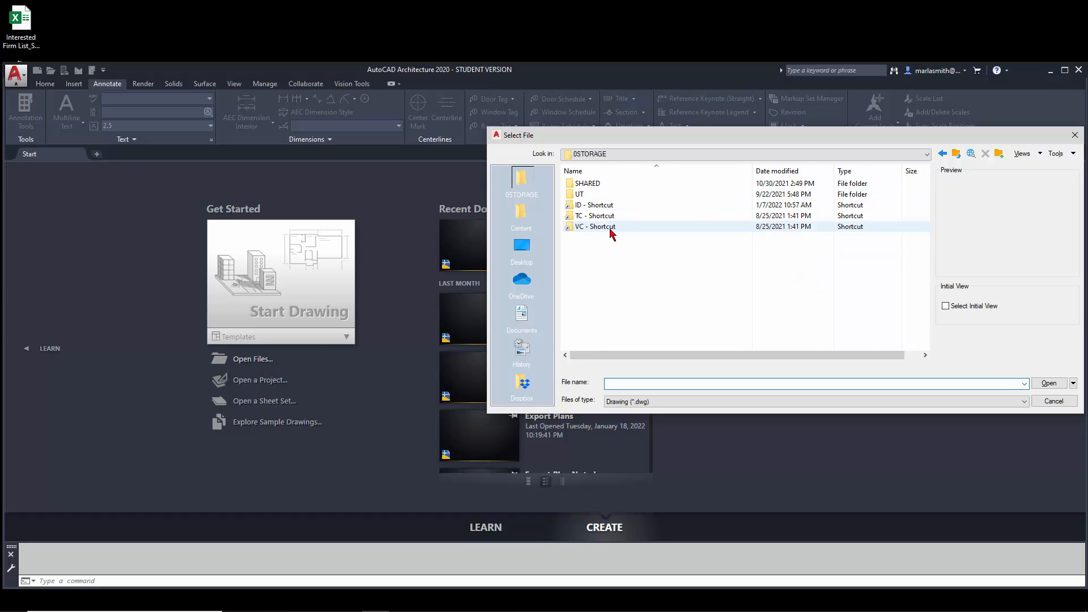
pyautogui.doubleClick(602, 216)
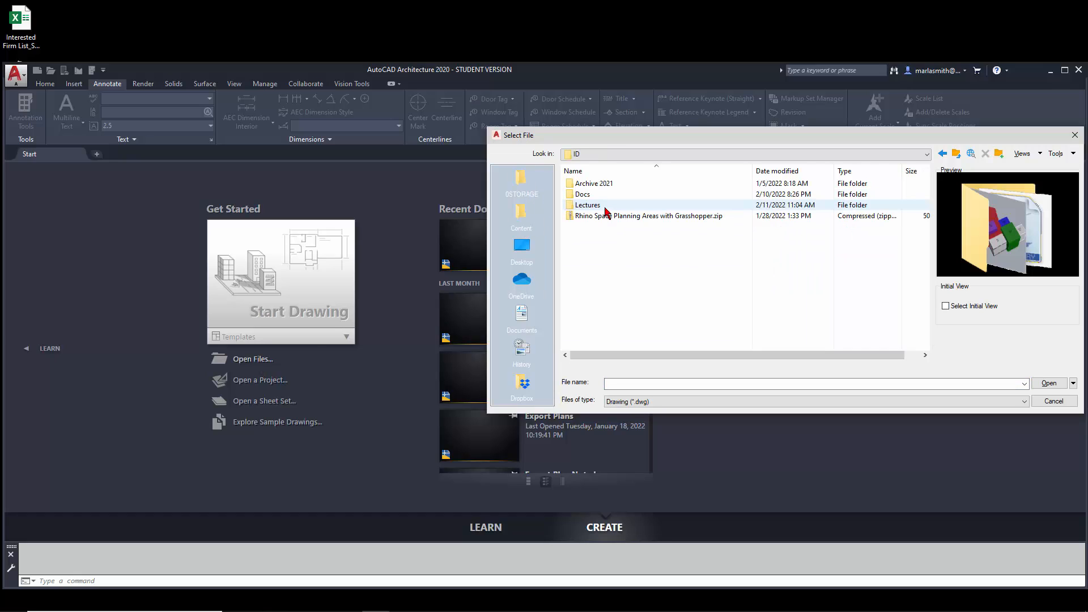
pyautogui.doubleClick(600, 206)
pyautogui.doubleClick(597, 216)
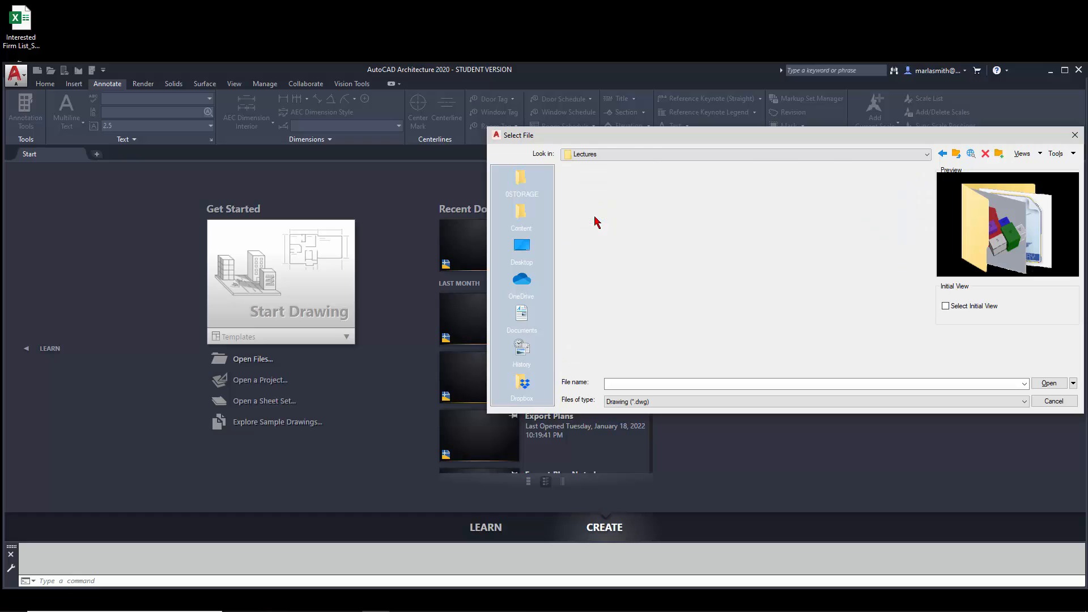
pyautogui.click(604, 195)
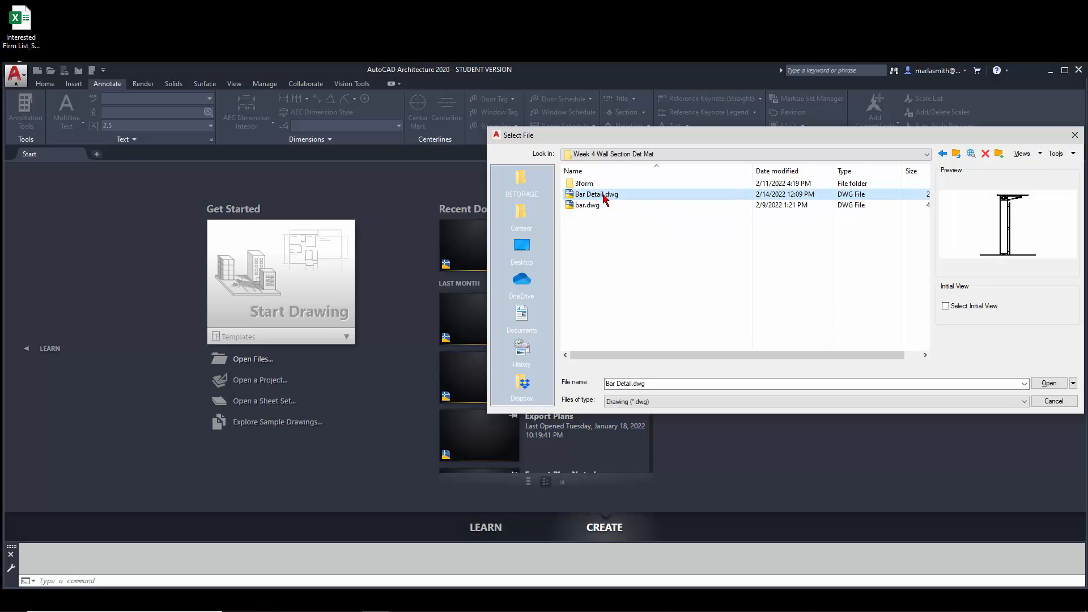
pyautogui.click(1063, 383)
pyautogui.click(609, 348)
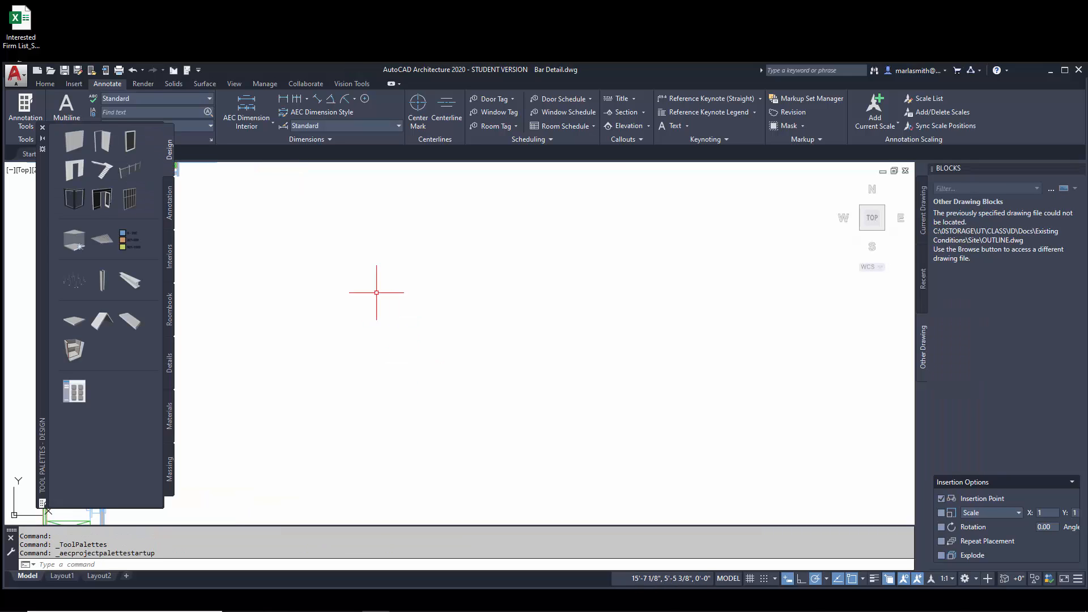
# Inspect the imported bar top and its blocking, and close the Tool Palettes covering the drawing.
pyautogui.scroll(-2, 701, 316)
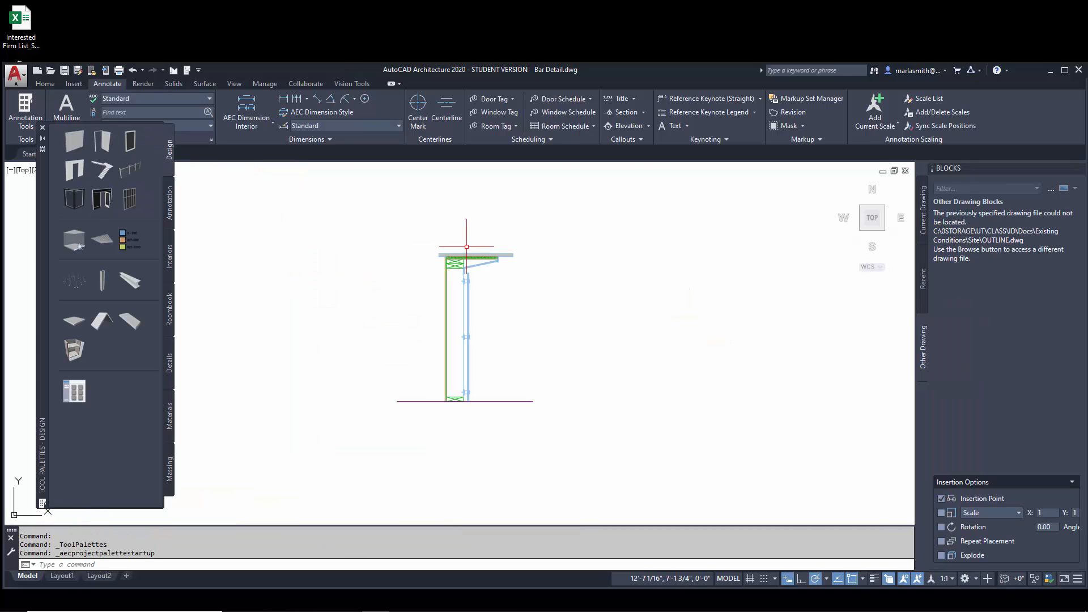
pyautogui.scroll(6, 448, 244)
pyautogui.scroll(8, 436, 288)
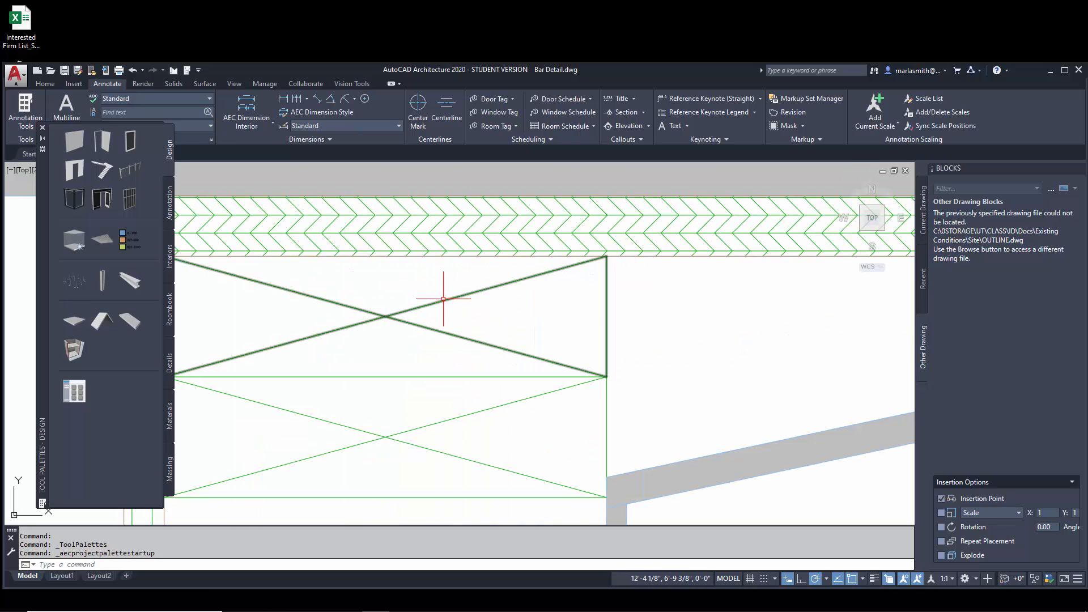
pyautogui.scroll(-8, 441, 301)
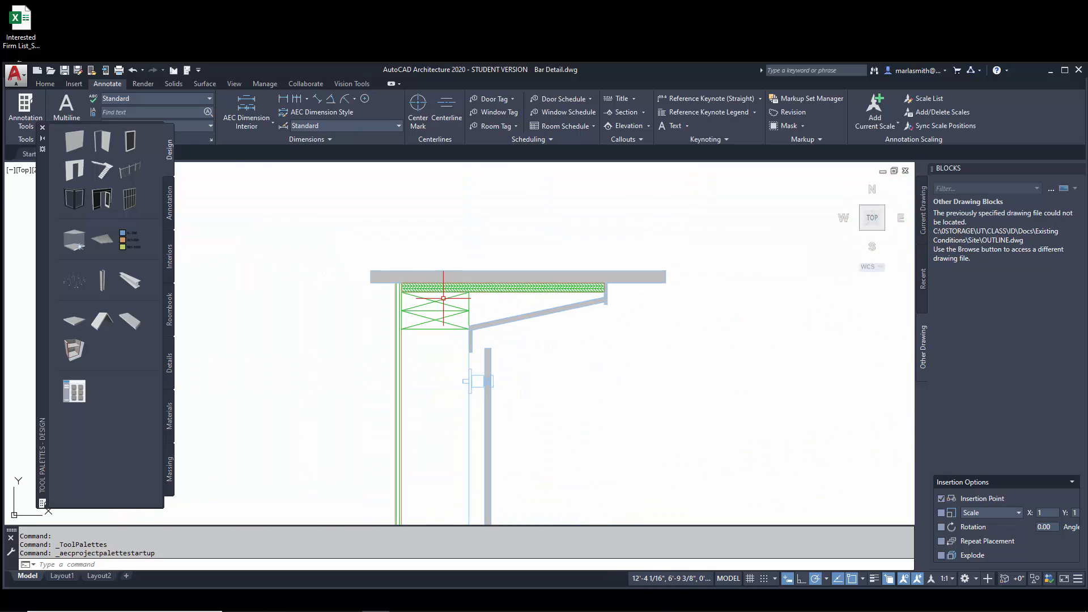
pyautogui.click(43, 127)
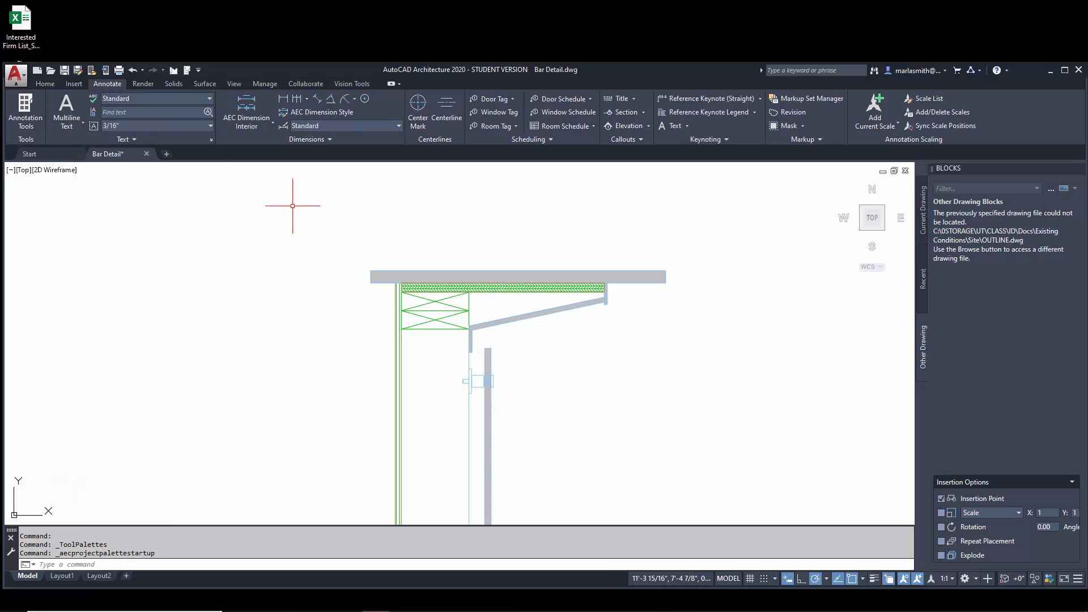
# Review the drawing's list of layers and examine the exported linework of the wall and front panel.
pyautogui.click(45, 83)
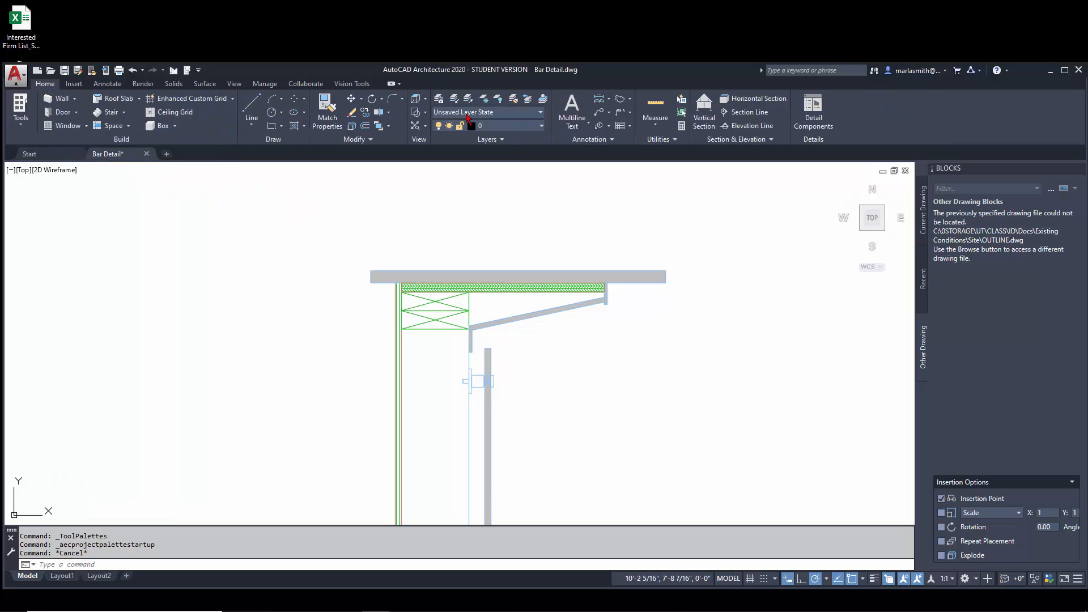
pyautogui.click(541, 126)
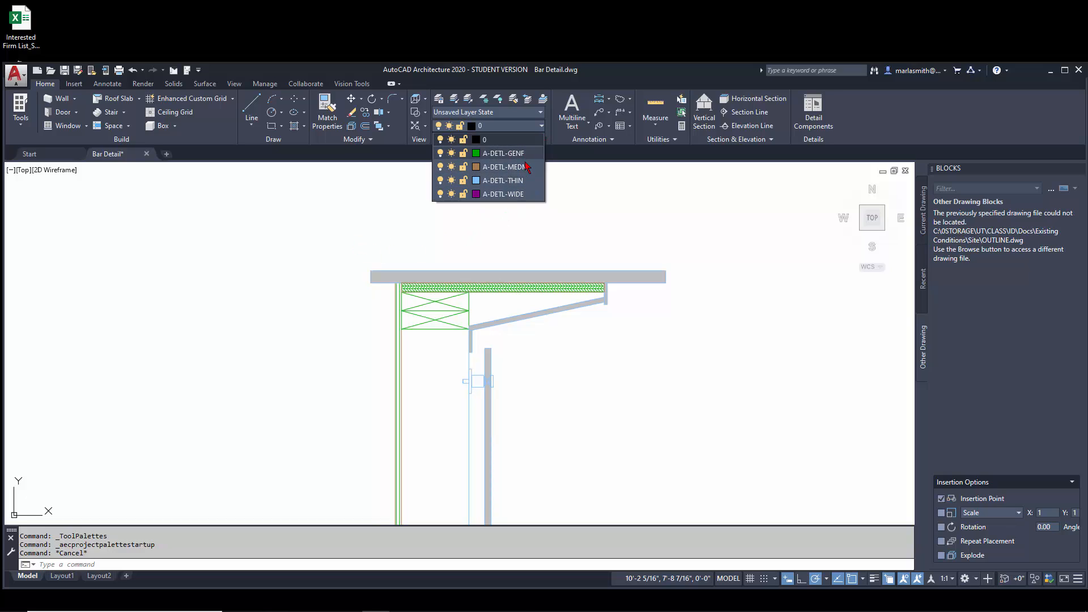
pyautogui.click(434, 222)
pyautogui.scroll(-4, 434, 222)
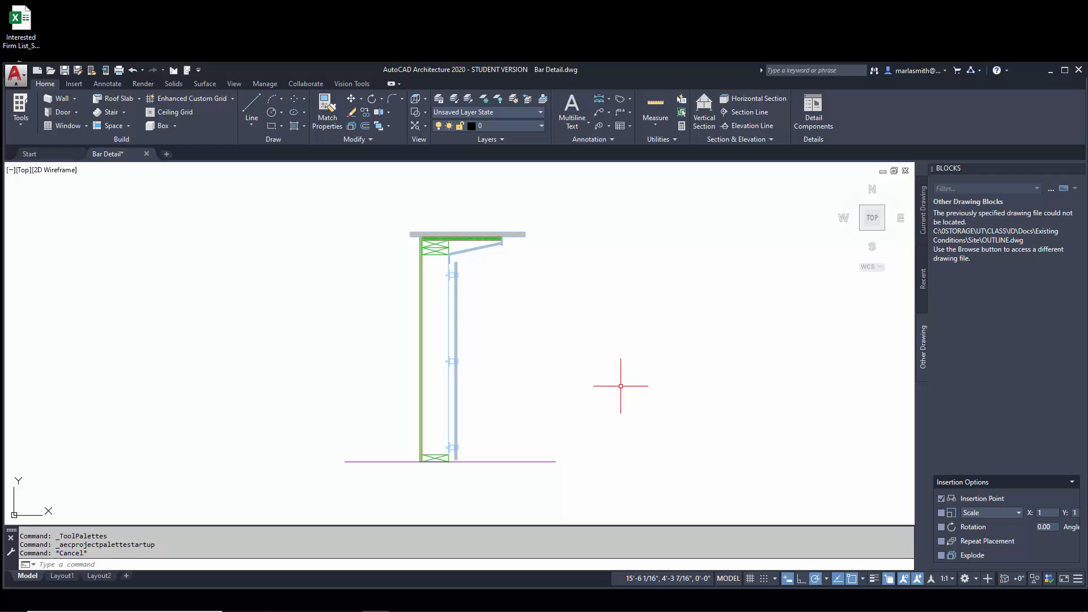
pyautogui.scroll(5, 457, 301)
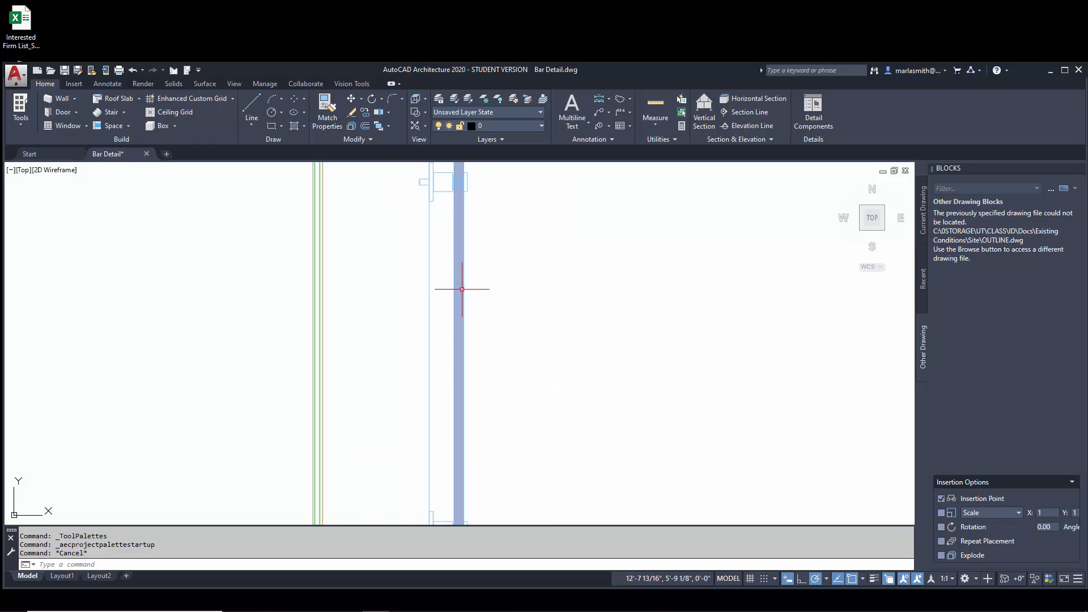
pyautogui.scroll(-5, 463, 289)
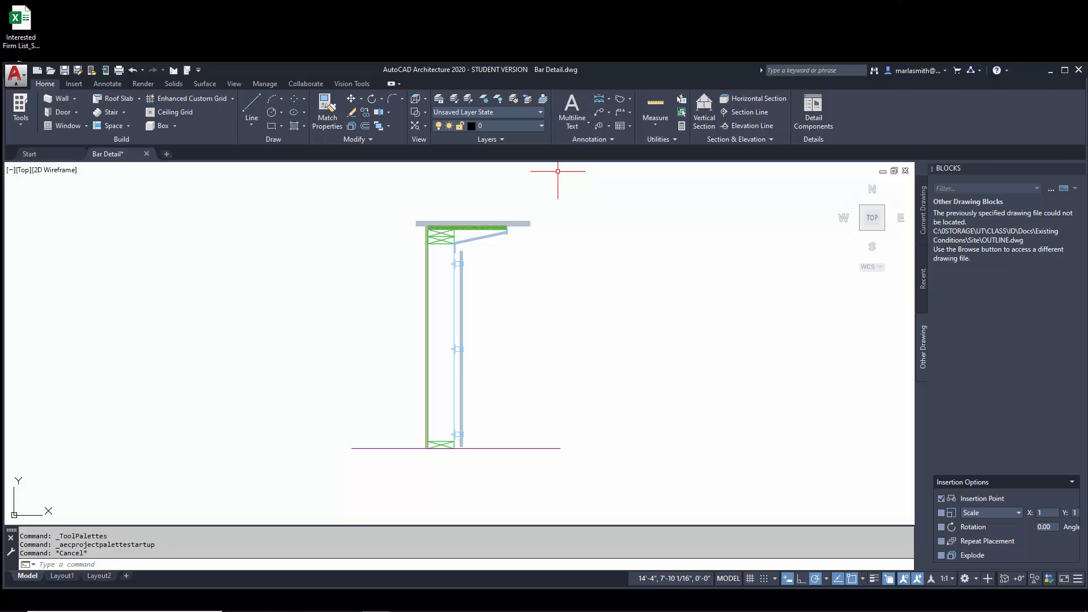
# Open the Detail Component Manager and browse Division 05 - Metals, Structural Steel Framing, for the AISC Angle Shapes sizes.
pyautogui.click(1067, 72)
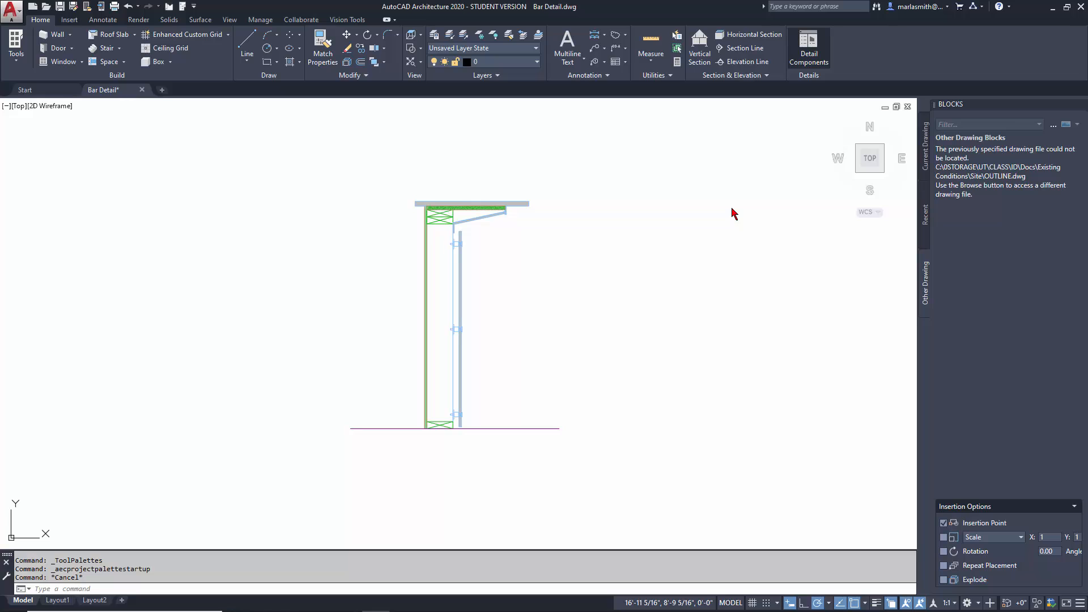
pyautogui.click(809, 49)
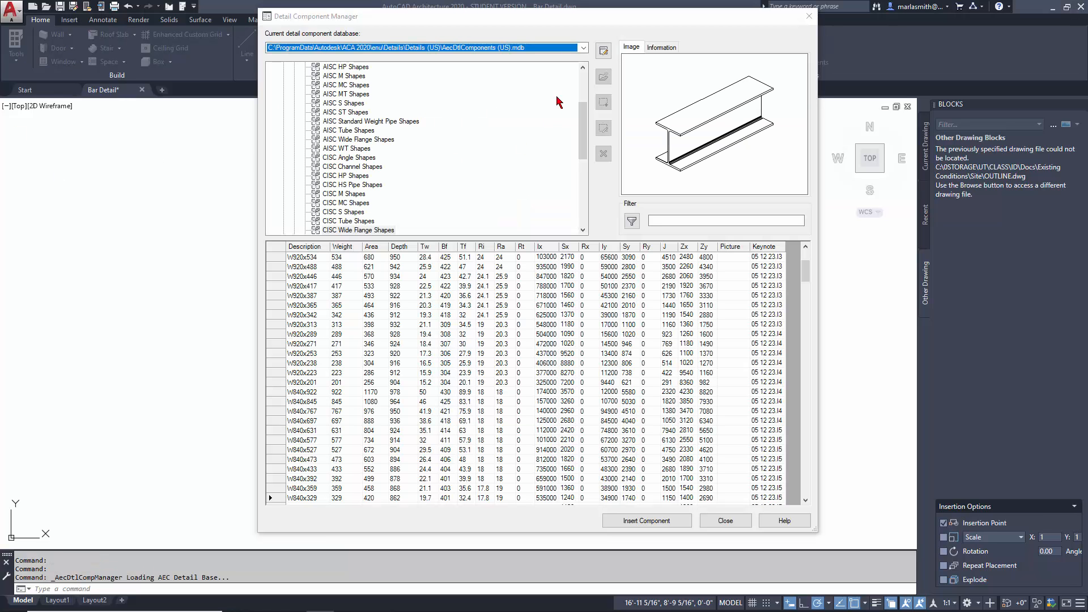
pyautogui.moveTo(582, 126); pyautogui.dragTo(583, 96)
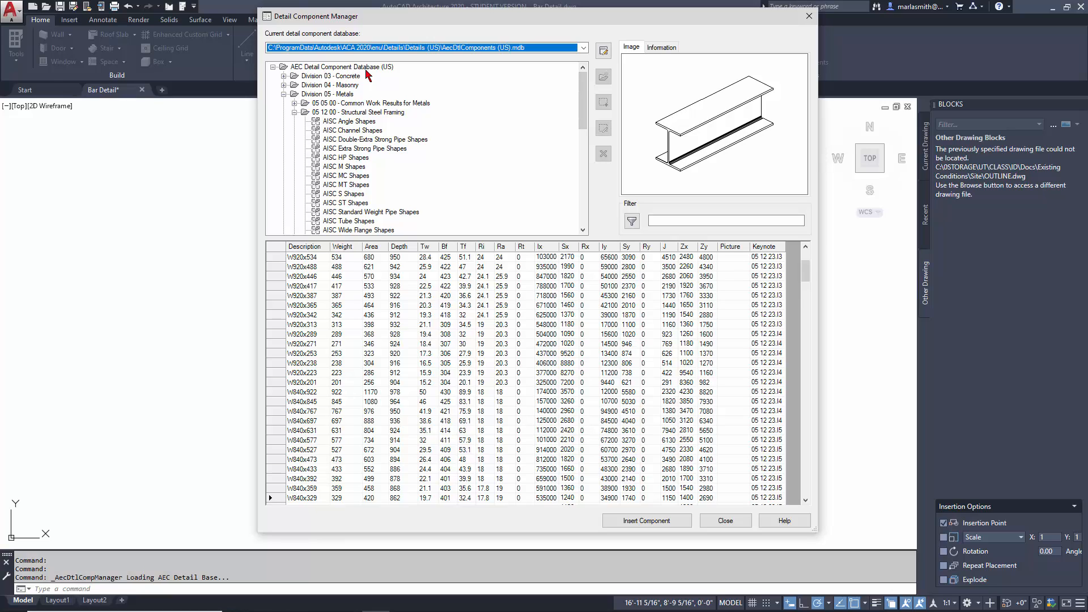
pyautogui.click(284, 94)
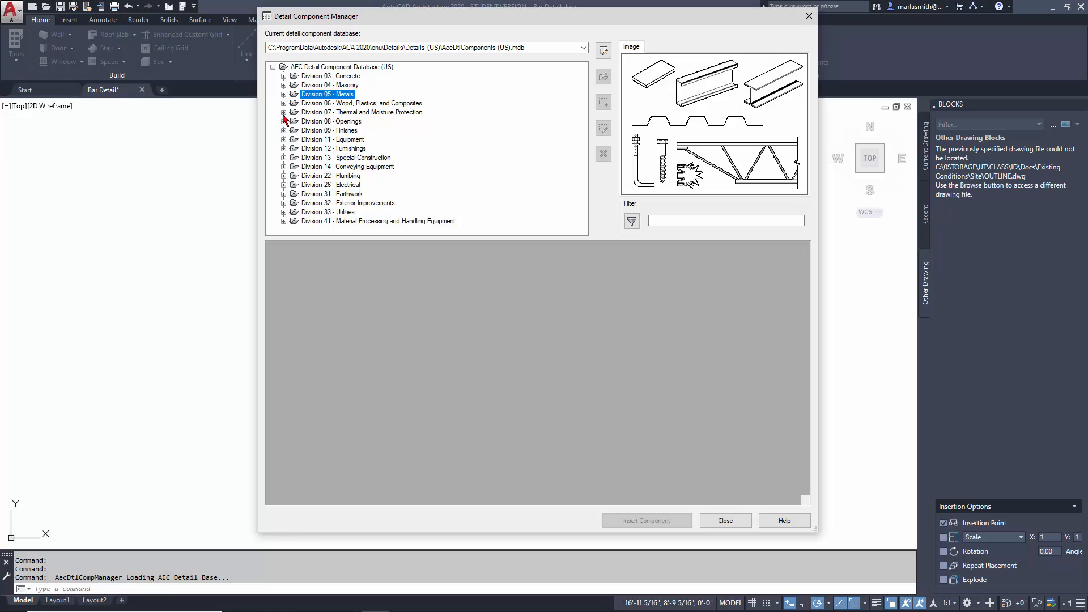
pyautogui.click(284, 95)
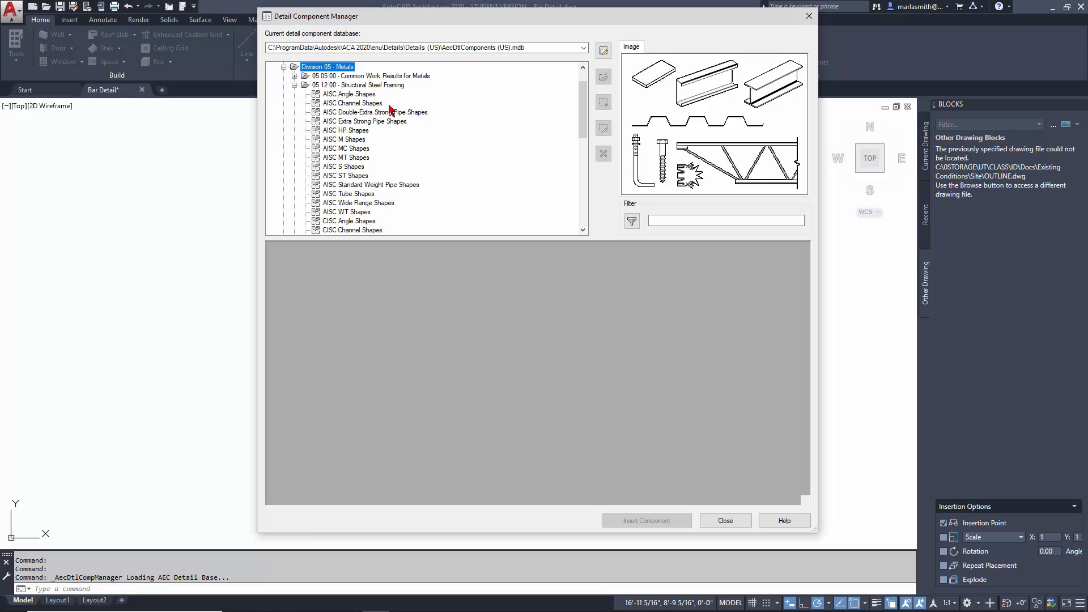
pyautogui.click(320, 94)
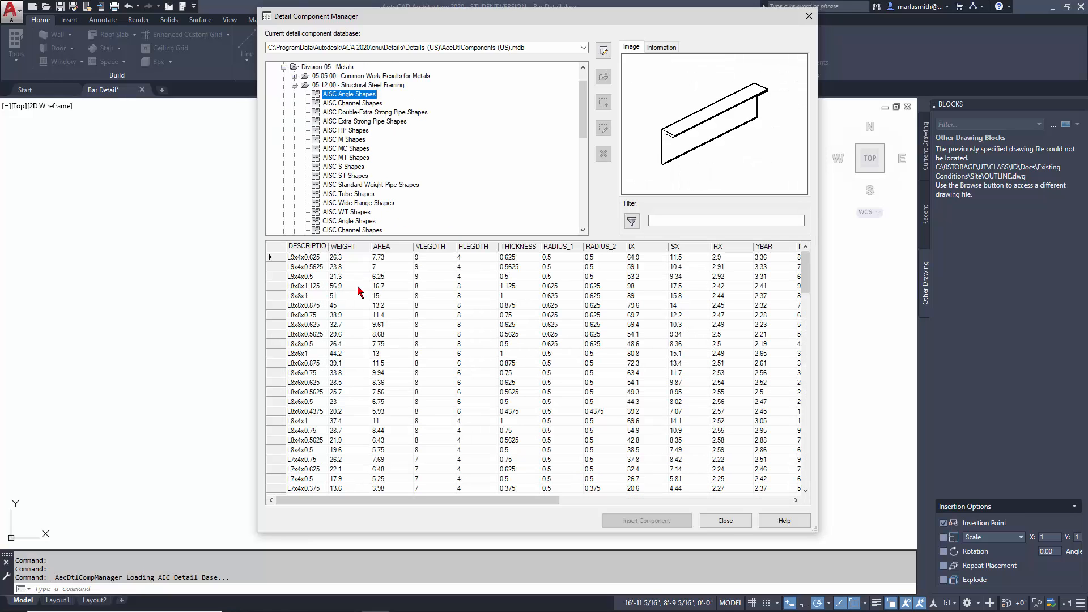
# Insert one L8x8x0.875 AISC angle section in the empty space beyond the bar's front panel.
pyautogui.click(277, 306)
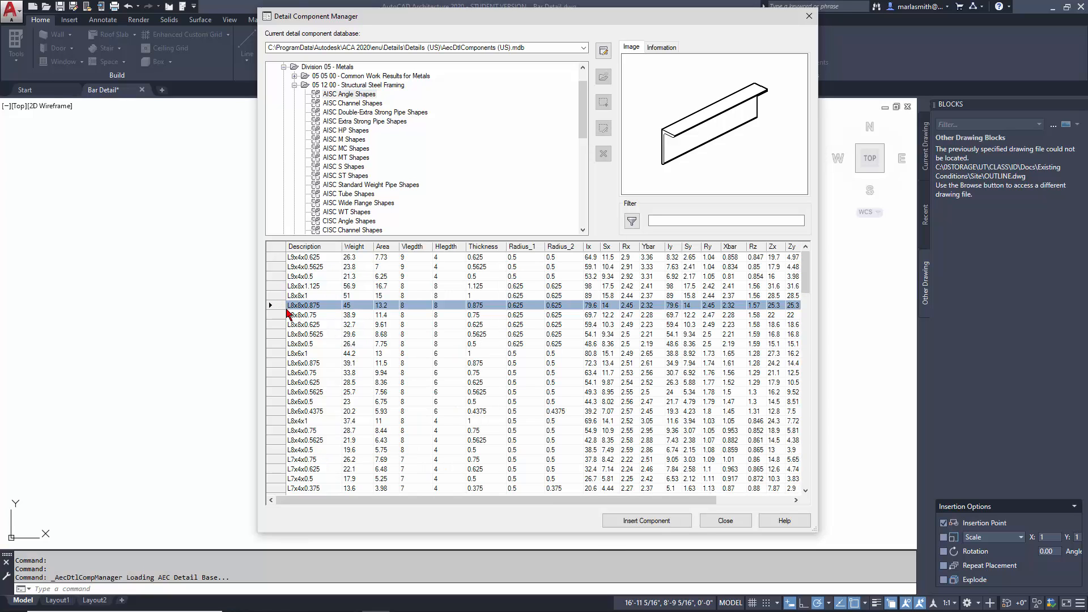
pyautogui.click(635, 522)
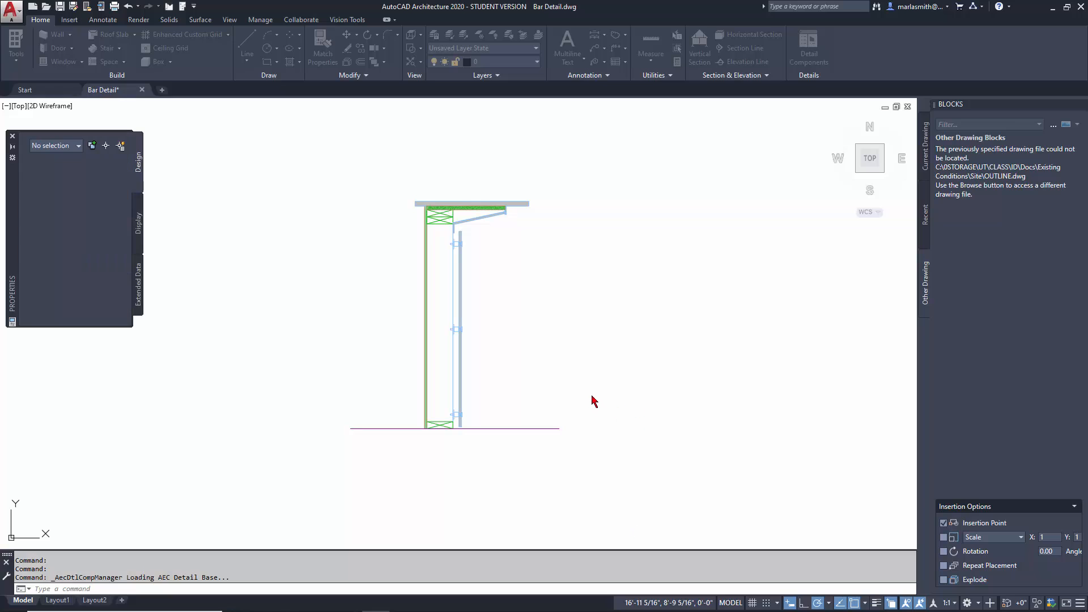
pyautogui.click(547, 319)
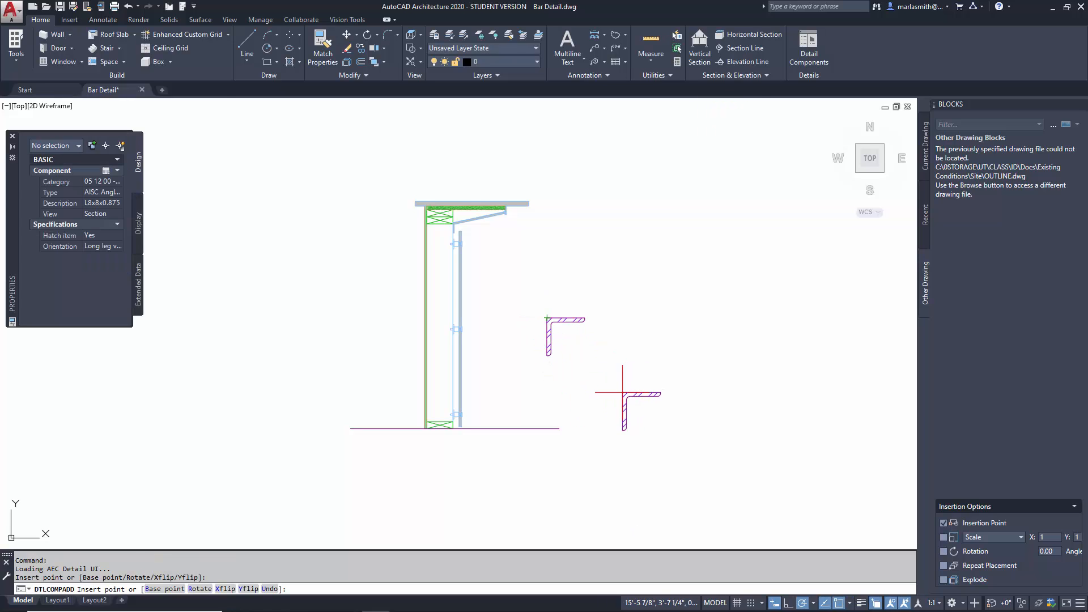
pyautogui.press('Escape')
pyautogui.press('Escape')
# Erase the steel angle component placed beside the bar detail.
pyautogui.click(571, 310)
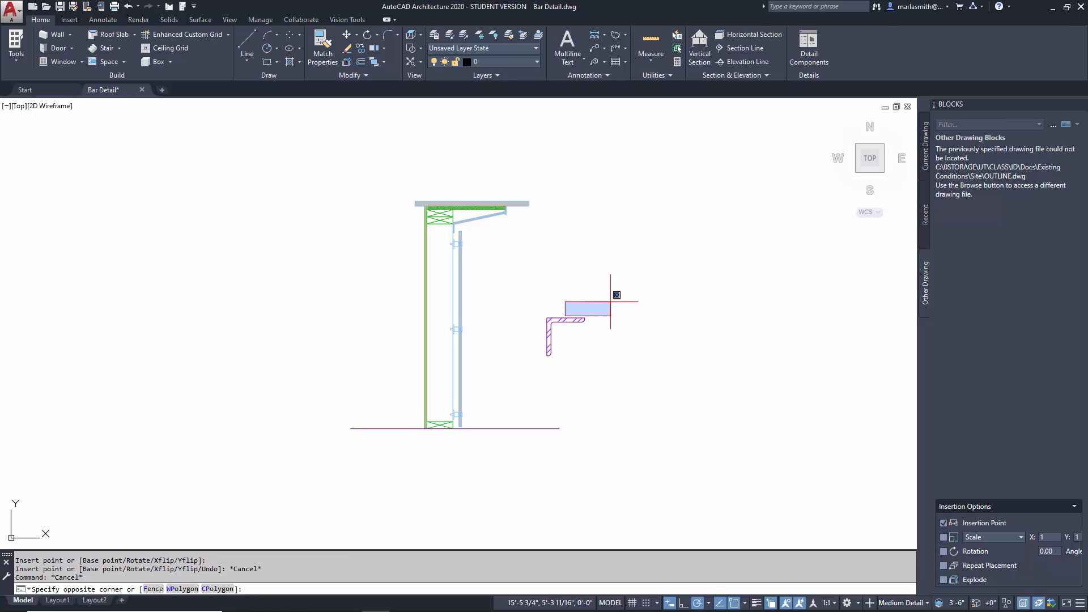
pyautogui.click(524, 367)
pyautogui.press('Delete')
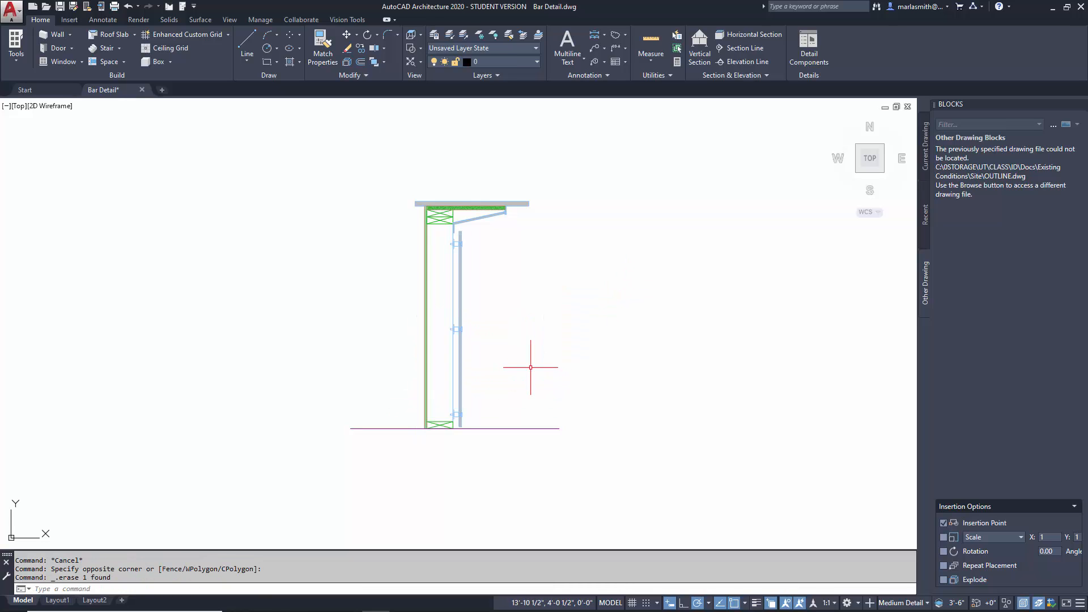
# Switch to the bar detail project in Revit and create a drafting view named Bar Detail CAD at 1 1/2" = 1'-0" scale.
pyautogui.click(1060, 14)
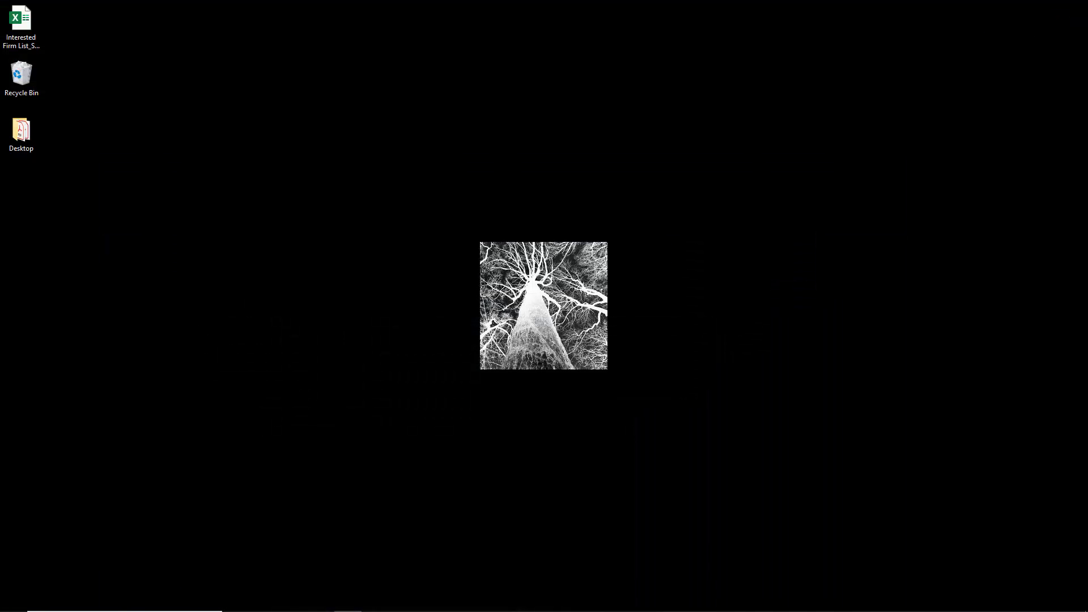
pyautogui.moveTo(293, 601)
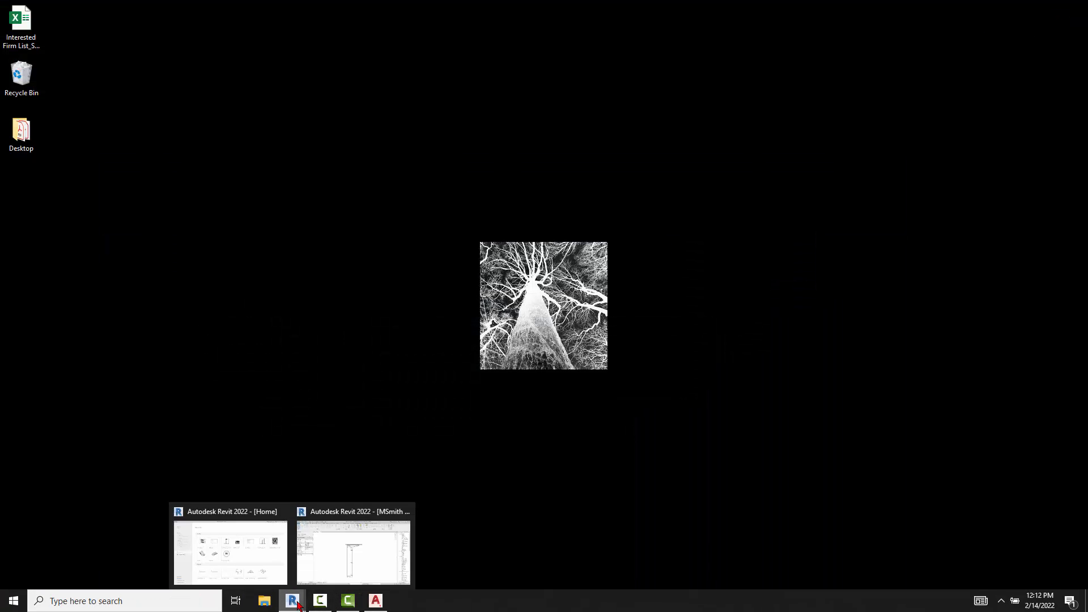
pyautogui.click(374, 546)
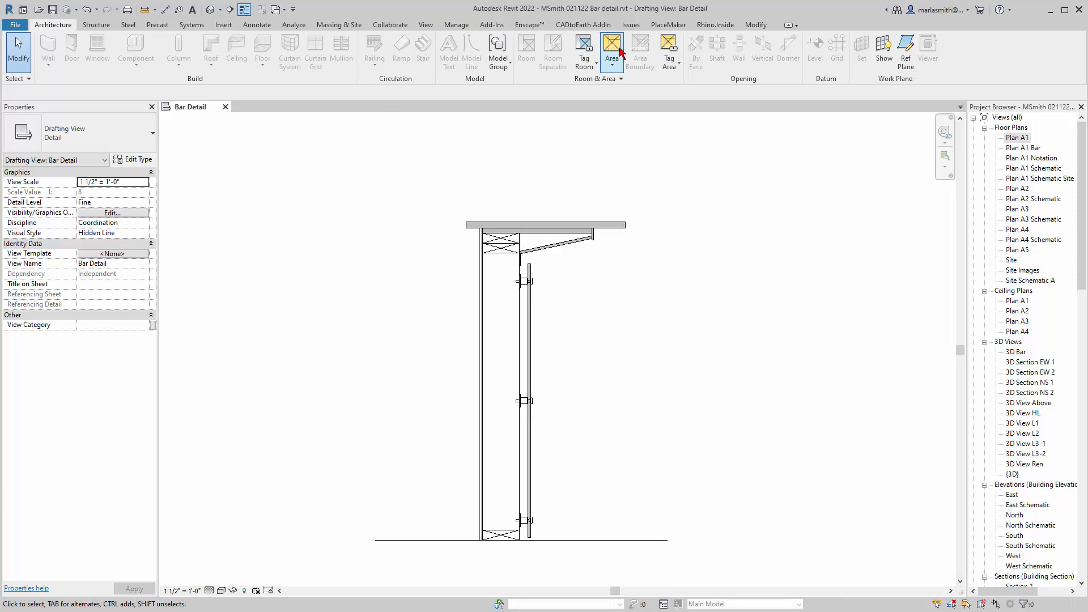
pyautogui.click(426, 24)
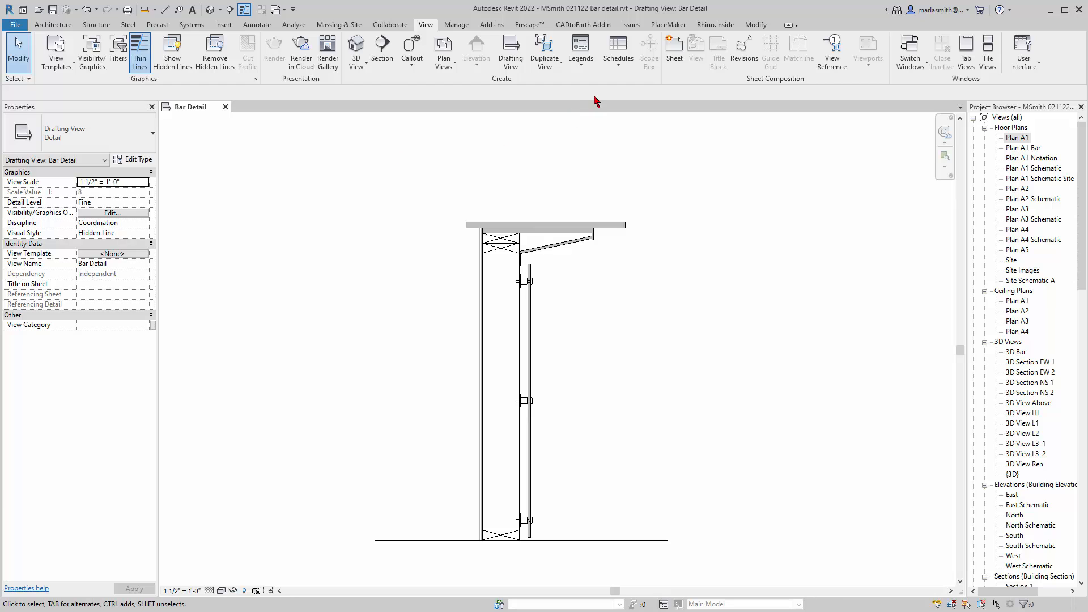
pyautogui.click(510, 62)
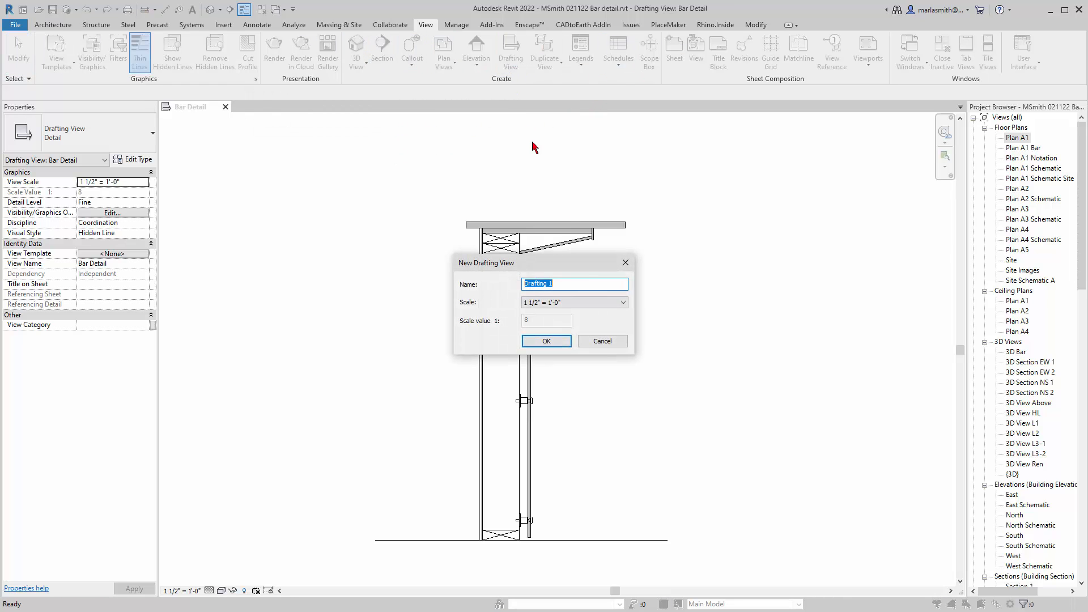
pyautogui.write('Bar Detail CAD')
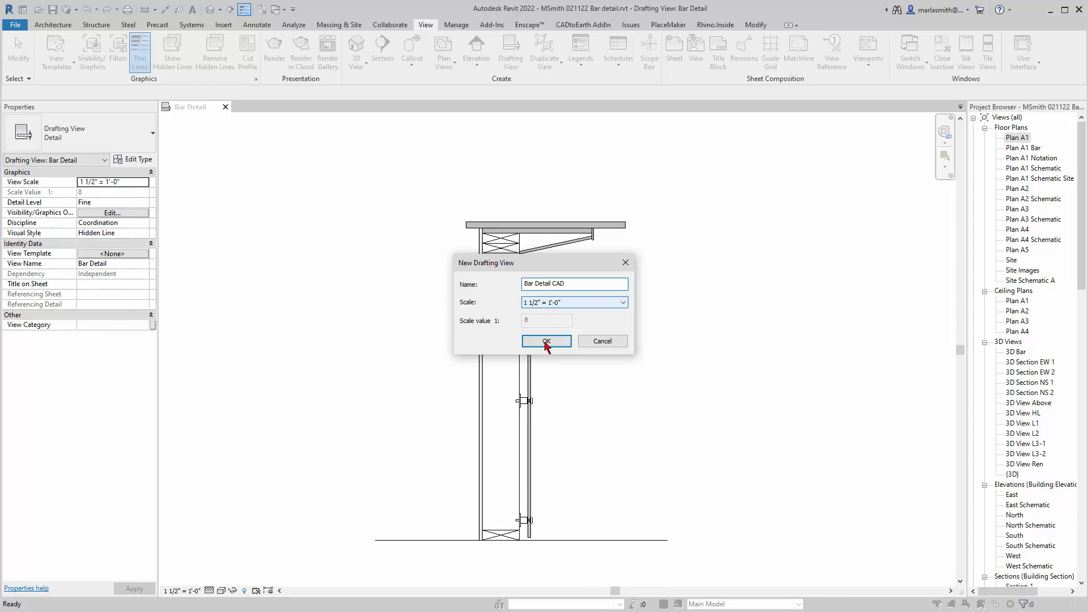
pyautogui.click(546, 342)
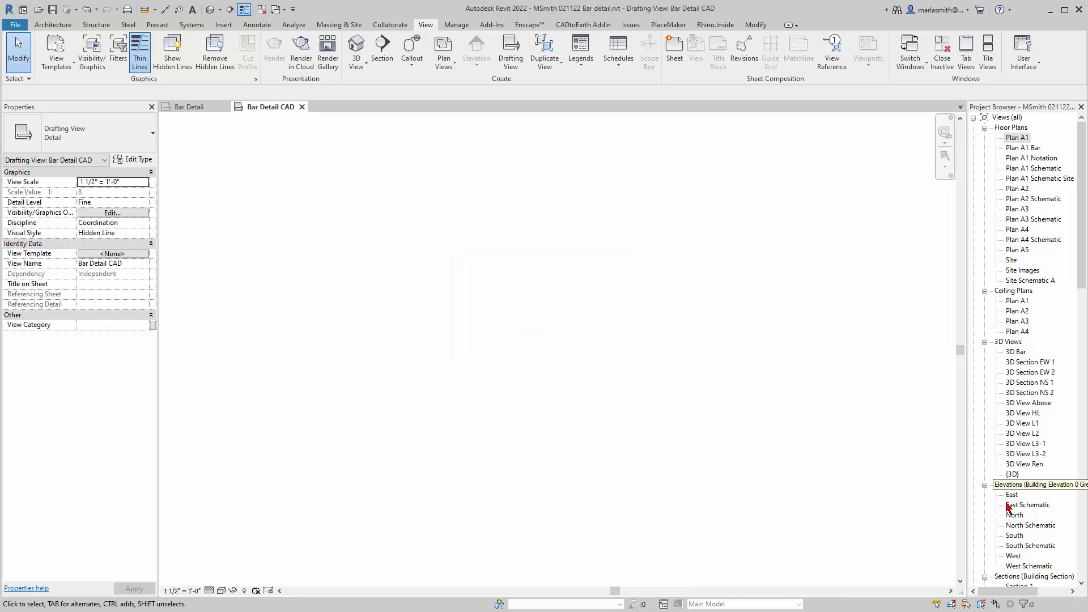
pyautogui.scroll(-6, 1009, 508)
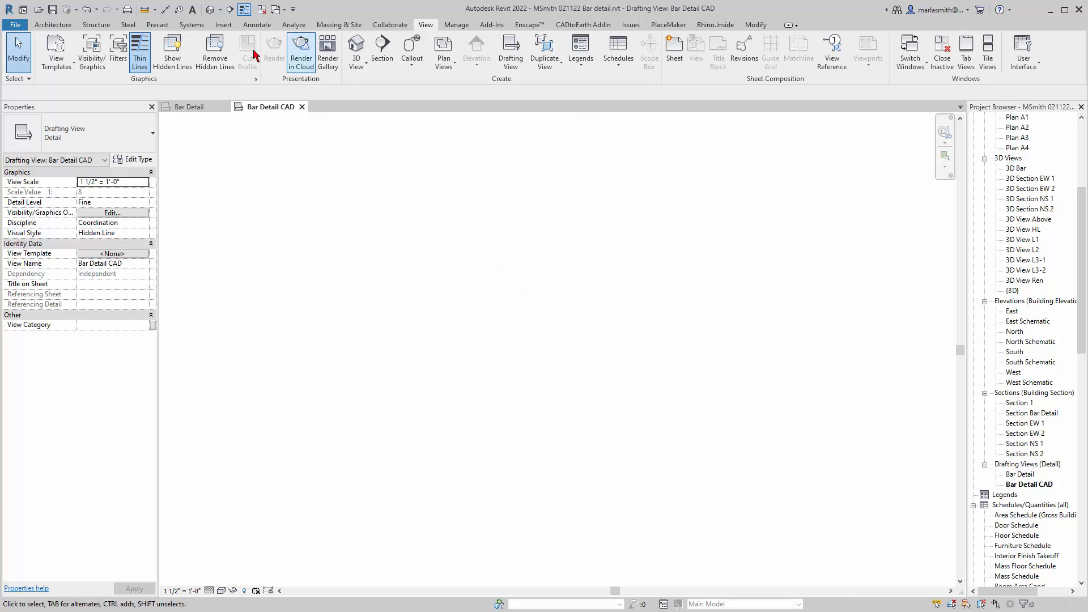
# Import Bar Detail.dwg from the Week 4 Wall Section Det Mat folder into the drafting view with colors set to Black and White.
pyautogui.click(223, 24)
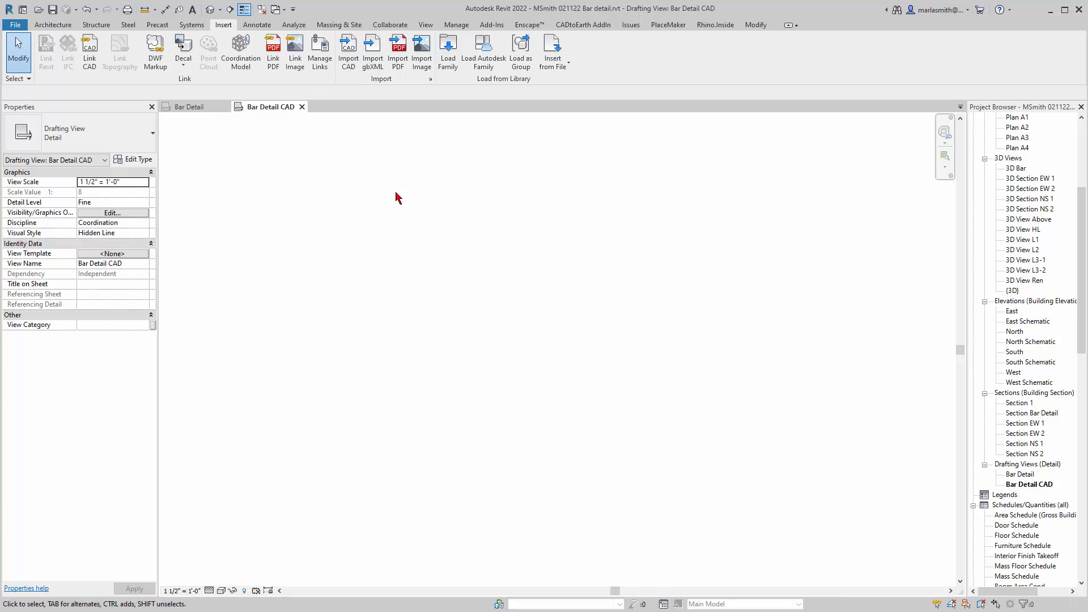
pyautogui.click(352, 61)
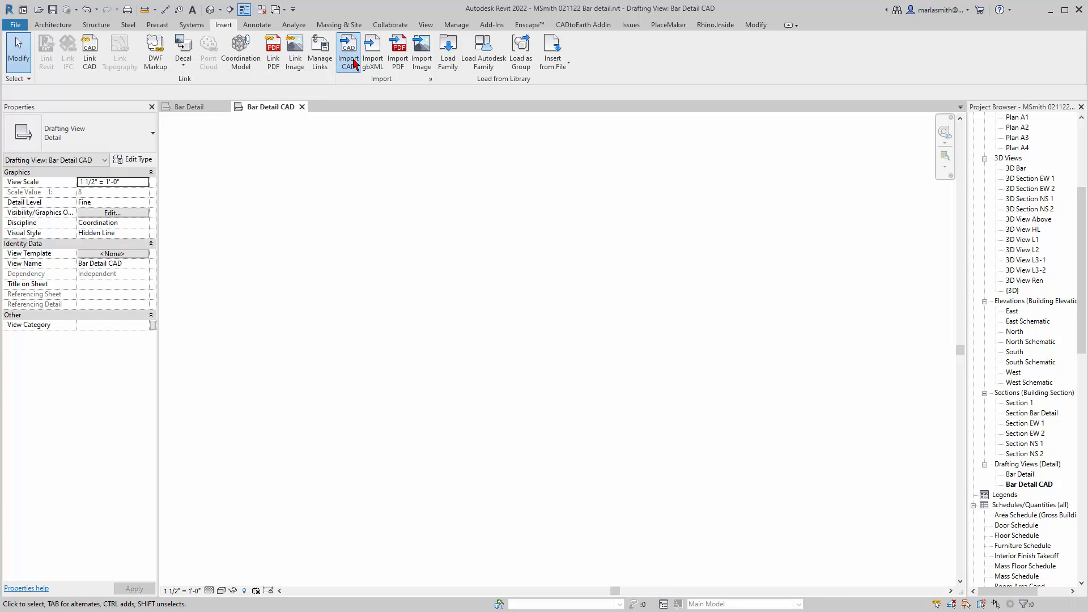
pyautogui.click(428, 209)
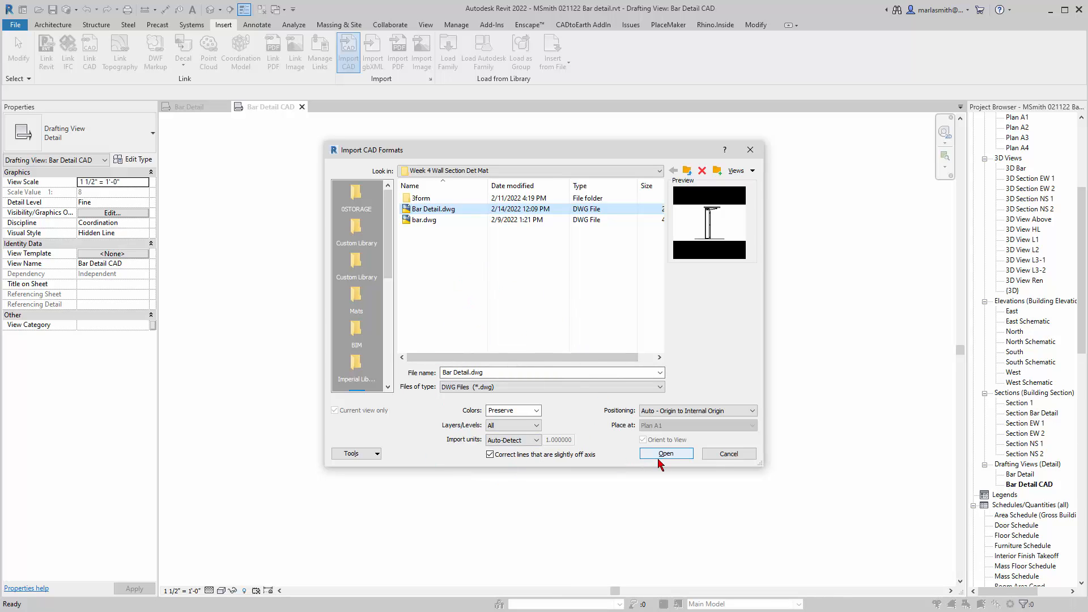
pyautogui.click(536, 411)
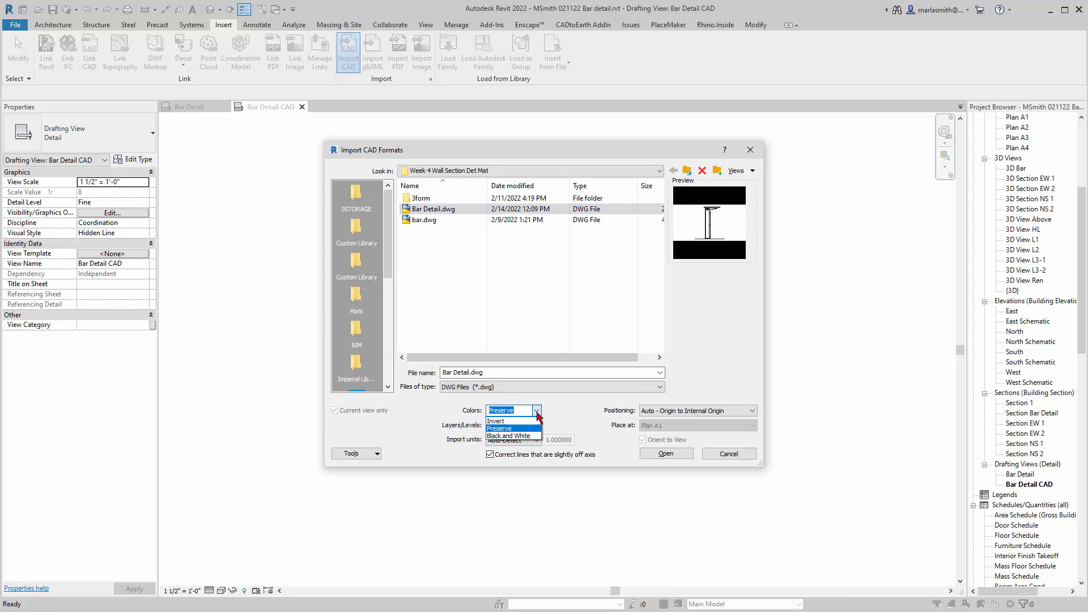
pyautogui.click(517, 436)
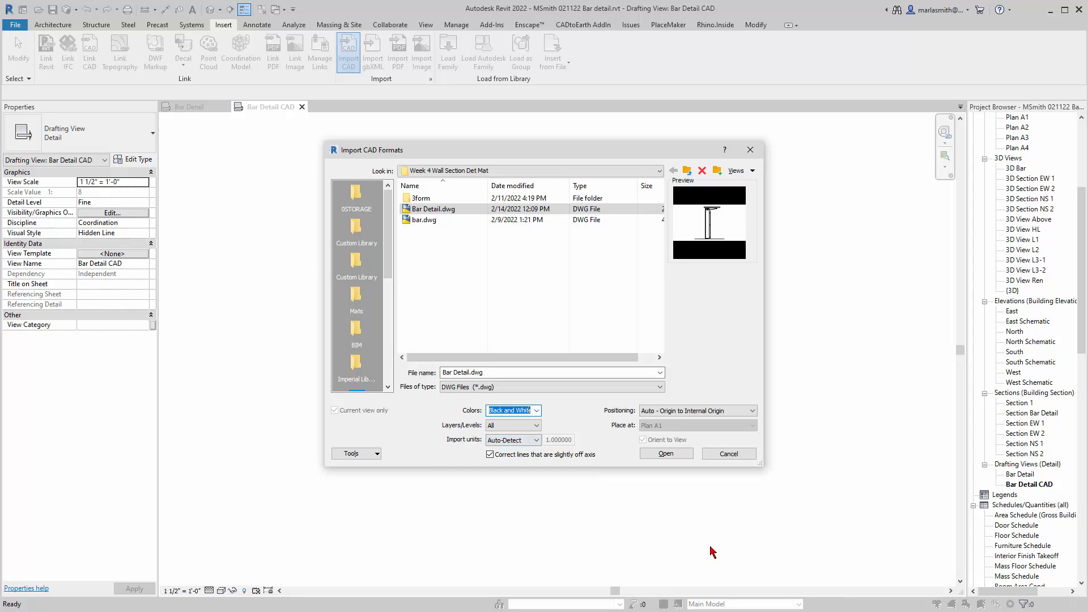
pyautogui.click(668, 457)
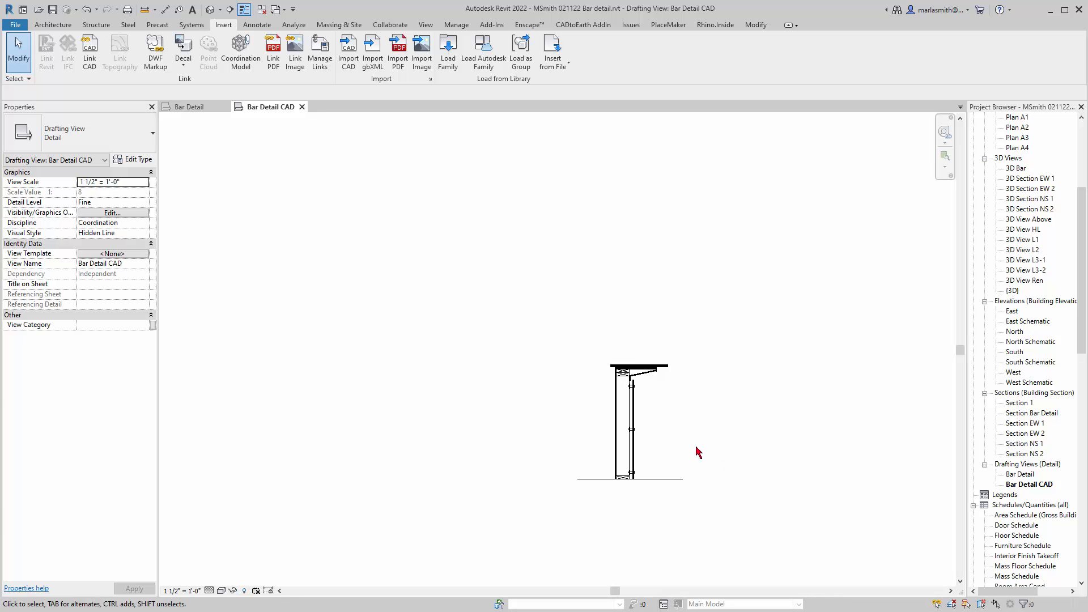
# Inspect the imported CAD detail's line thickness and check that its linework selects as a single import symbol.
pyautogui.scroll(3, 682, 428)
pyautogui.scroll(5, 626, 311)
pyautogui.scroll(-4, 545, 216)
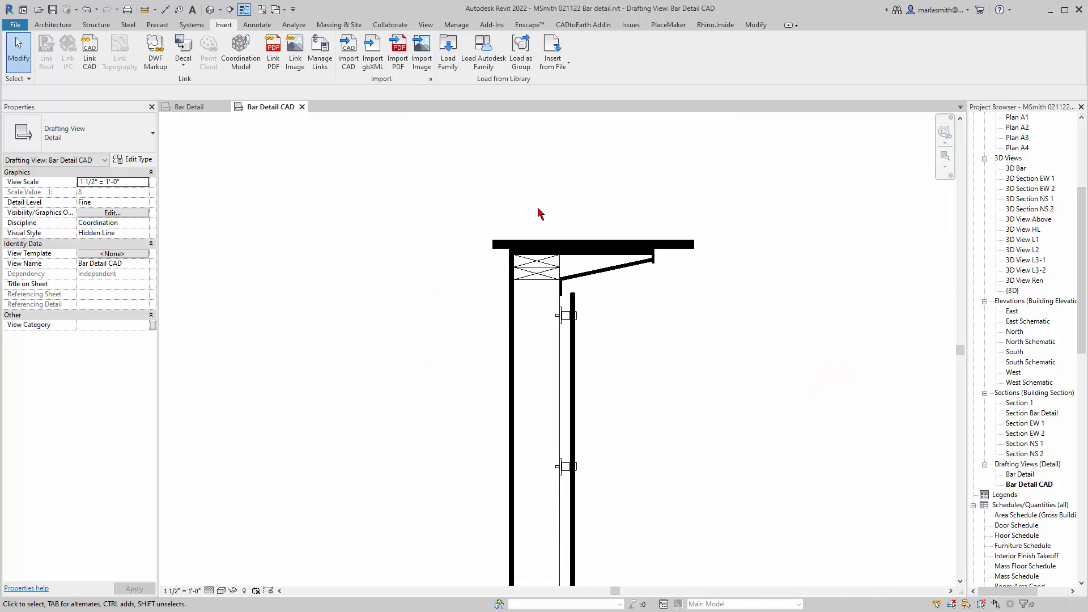
pyautogui.click(550, 223)
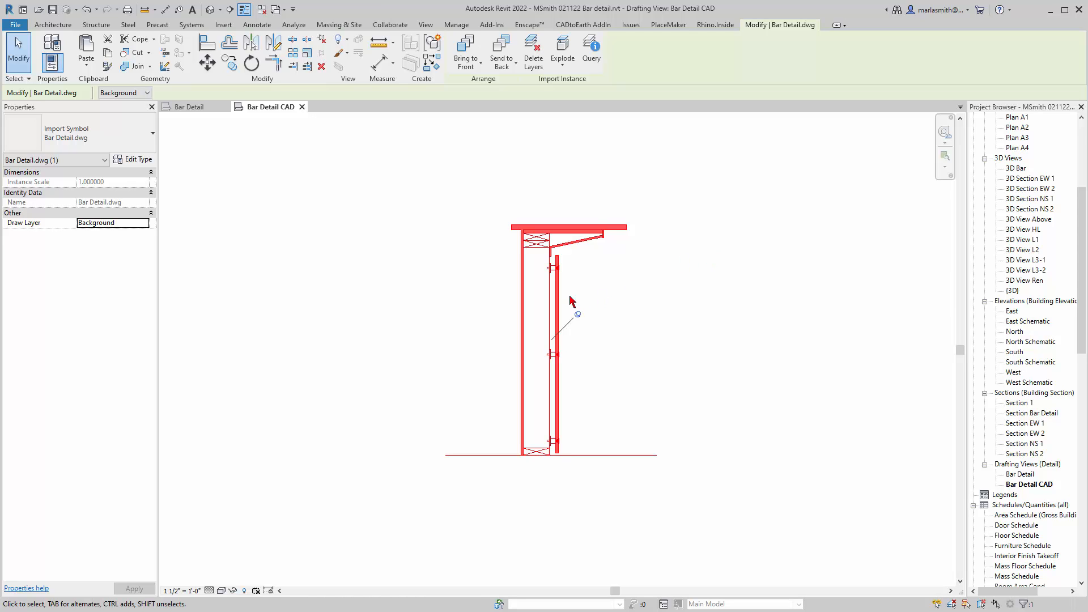
pyautogui.scroll(5, 570, 300)
pyautogui.press('Escape')
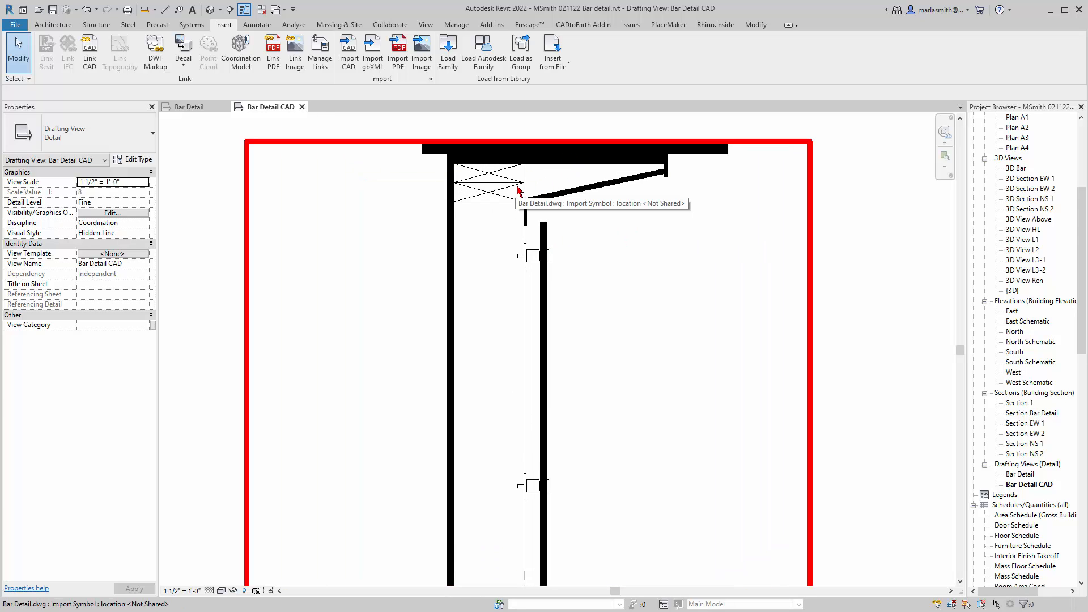
pyautogui.scroll(-2, 519, 192)
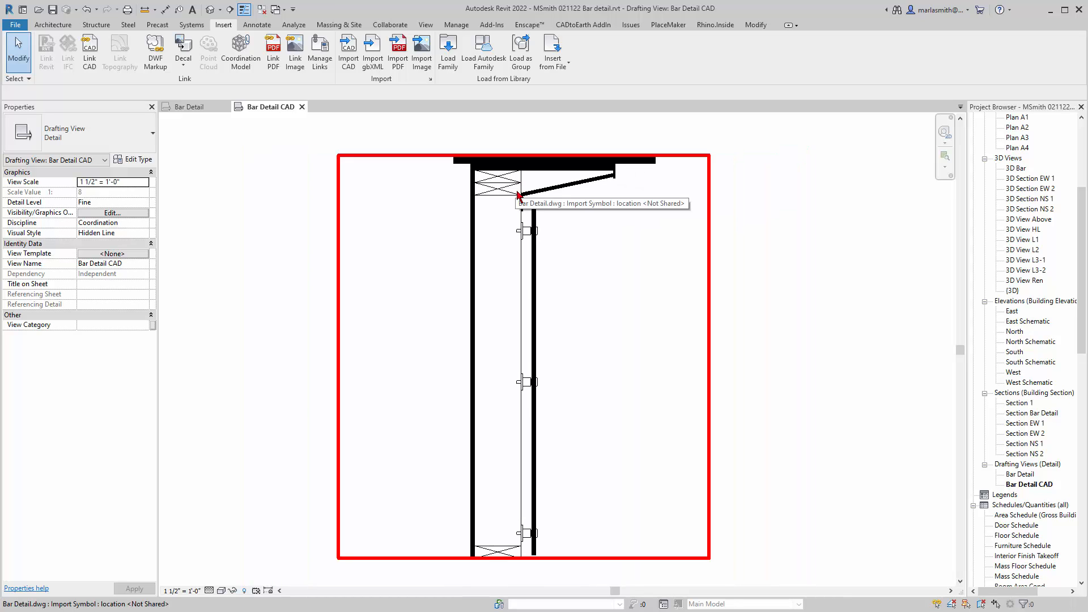
# Review the layers of Bar Detail.dwg in the view's imported category visibility overrides, leaving them without changes.
pyautogui.press('v')
pyautogui.press('g')
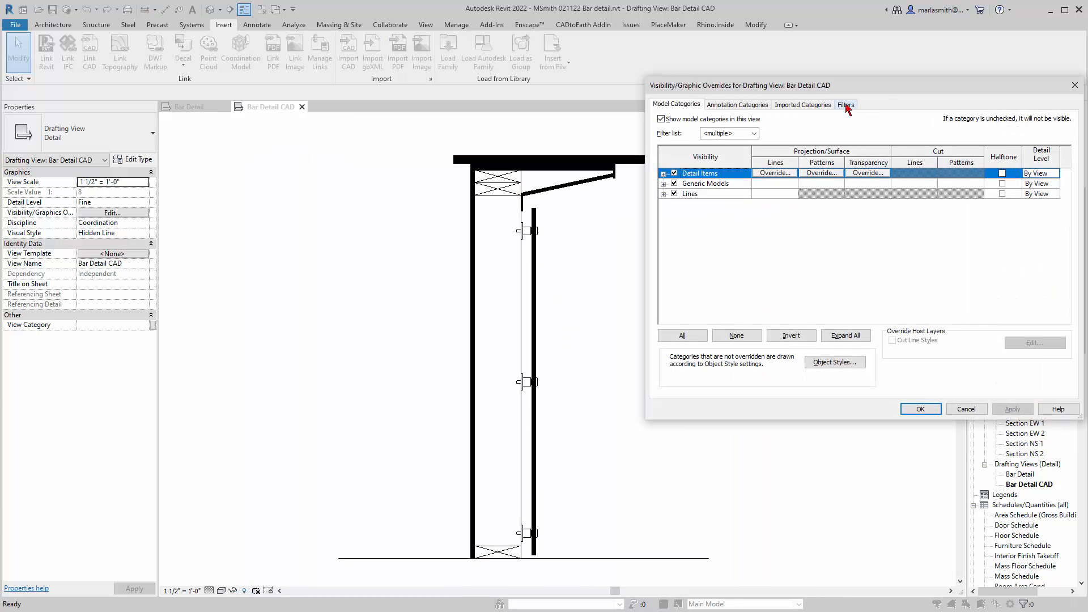
pyautogui.moveTo(888, 91); pyautogui.dragTo(655, 91)
pyautogui.click(564, 105)
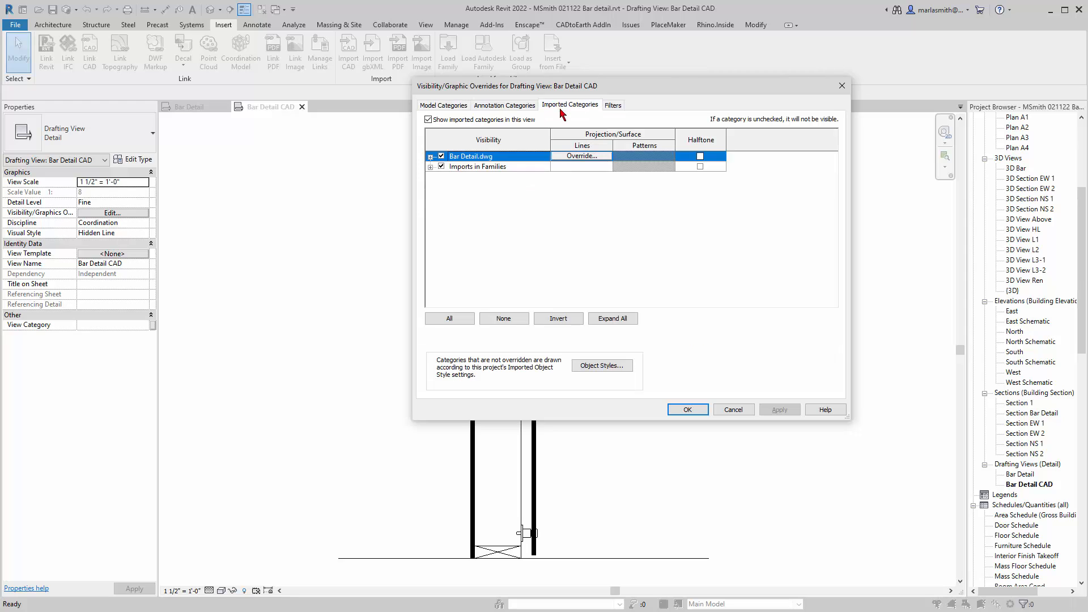
pyautogui.click(430, 157)
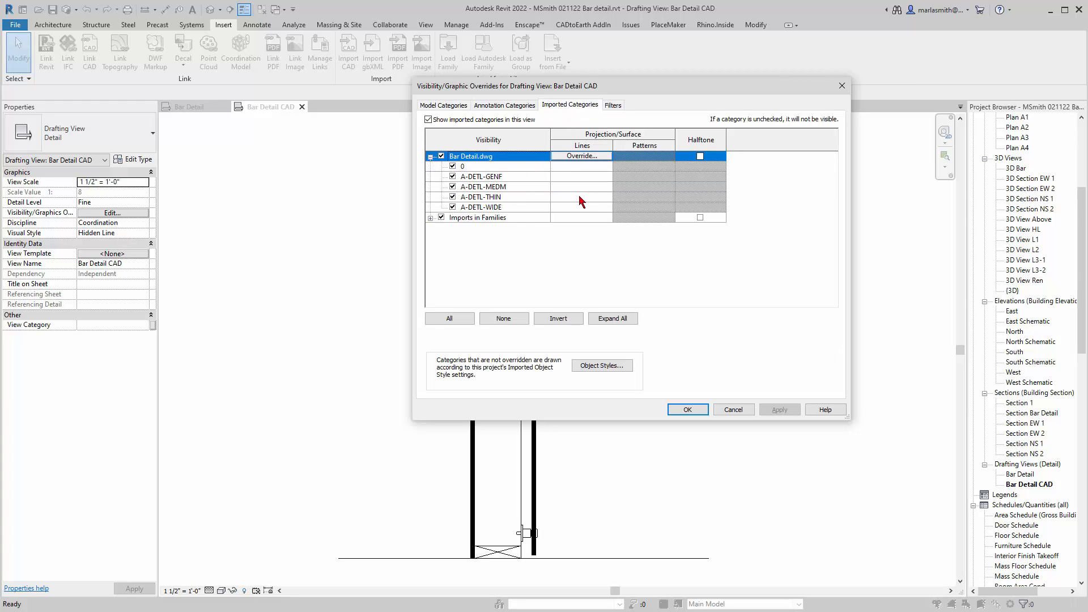
pyautogui.click(737, 411)
# Review the line weights, colors and patterns of the Bar Detail.dwg layers in the project's imported object styles, leaving them without changes.
pyautogui.press('o')
pyautogui.press('s')
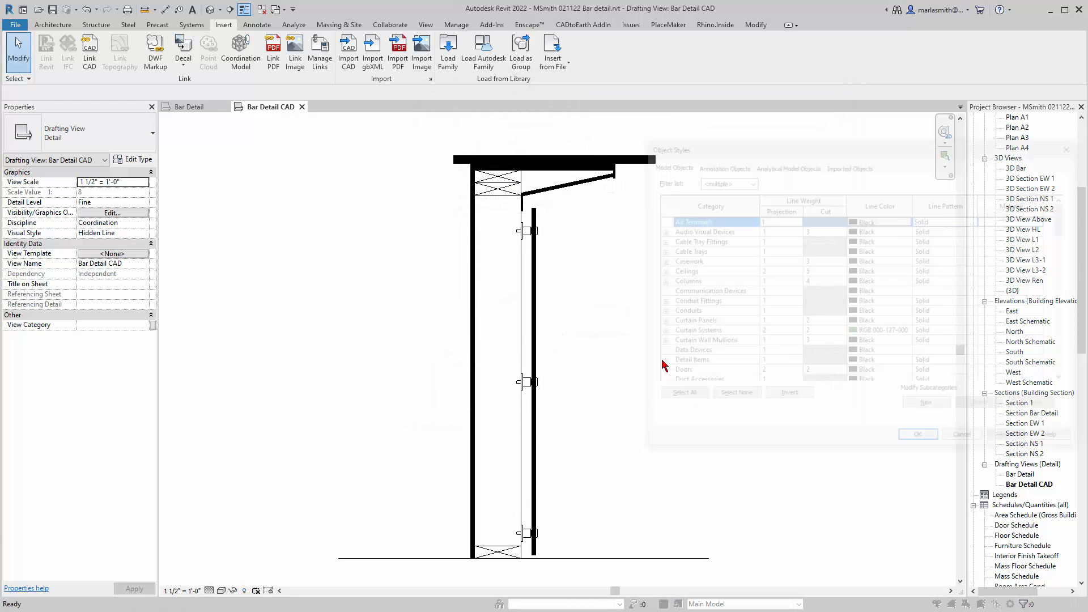
pyautogui.click(872, 164)
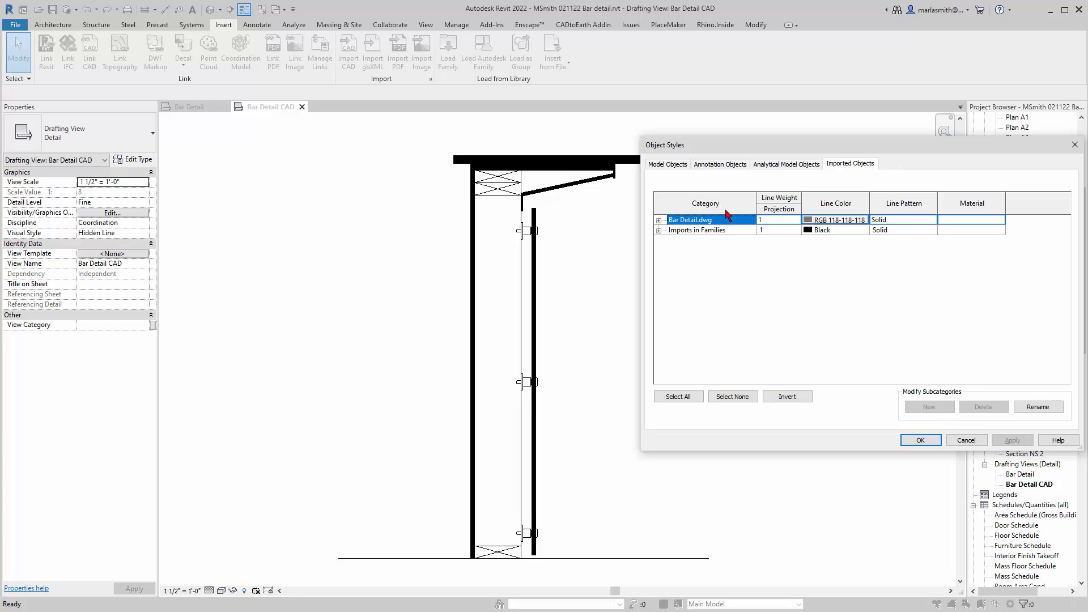
pyautogui.click(660, 220)
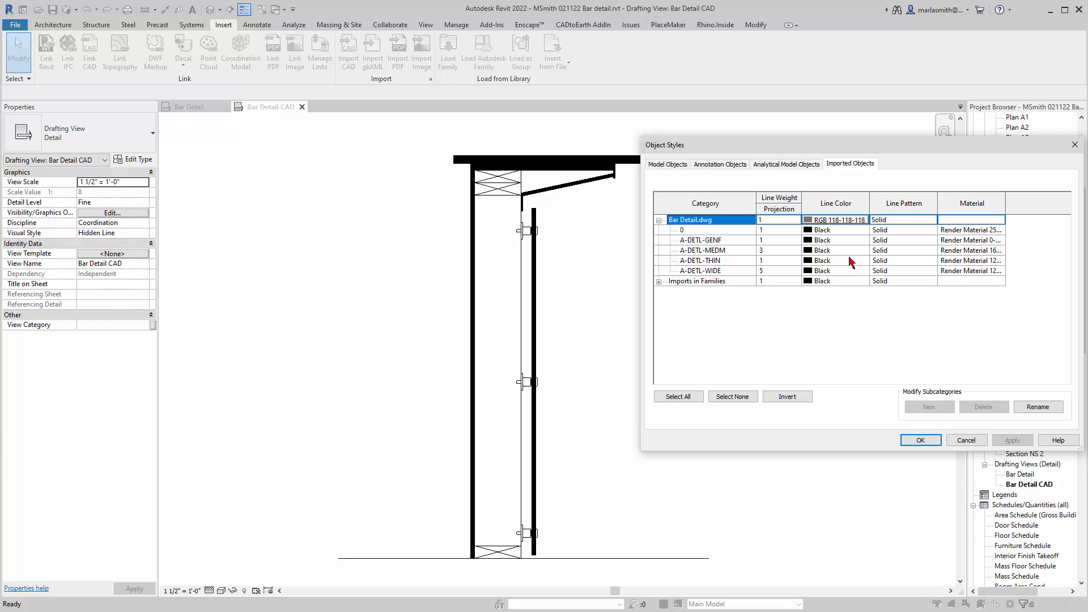
pyautogui.click(922, 441)
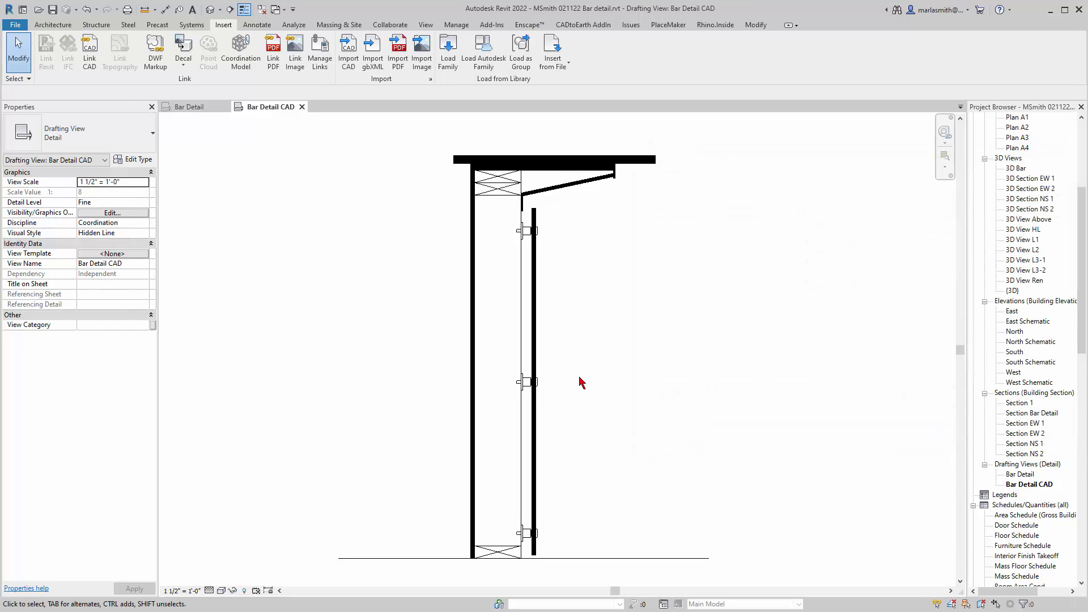
# Unpin the imported Bar Detail.dwg symbol and fully explode it into individual Revit elements.
pyautogui.click(550, 374)
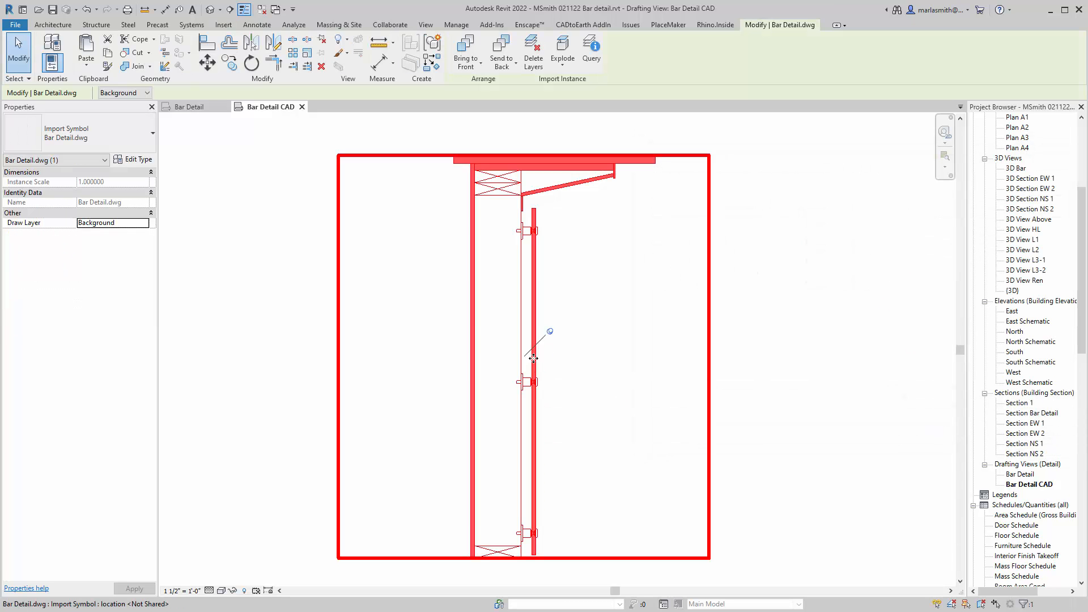
pyautogui.click(550, 332)
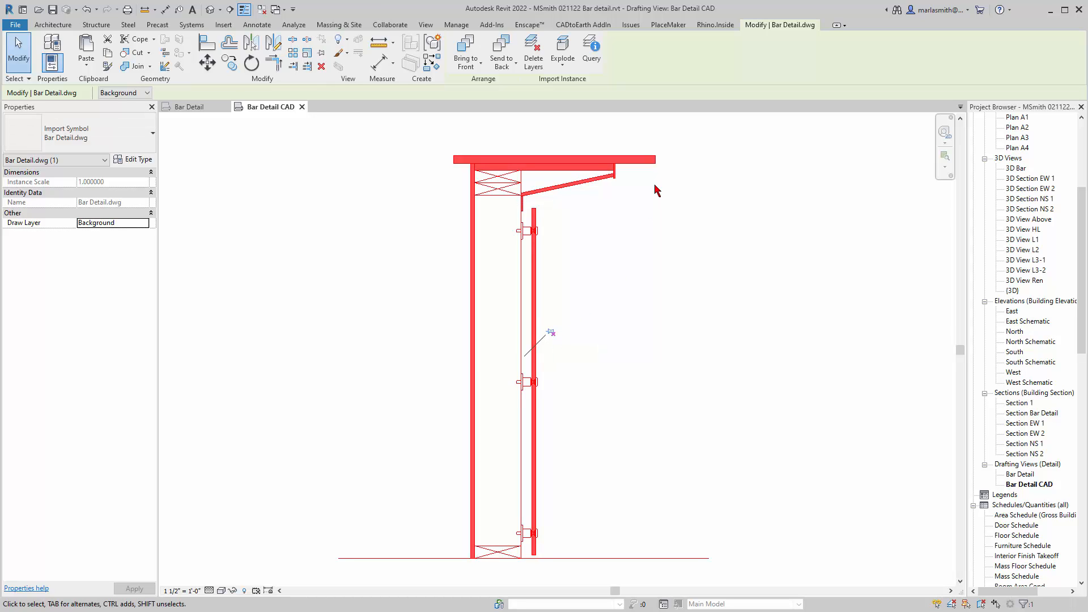
pyautogui.press('Escape')
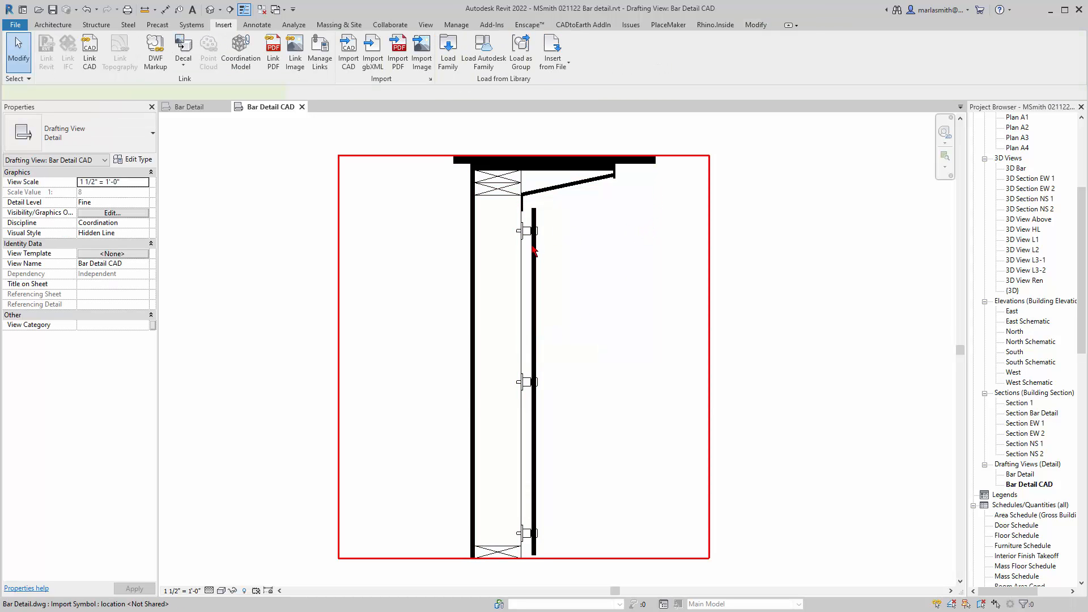
pyautogui.click(533, 250)
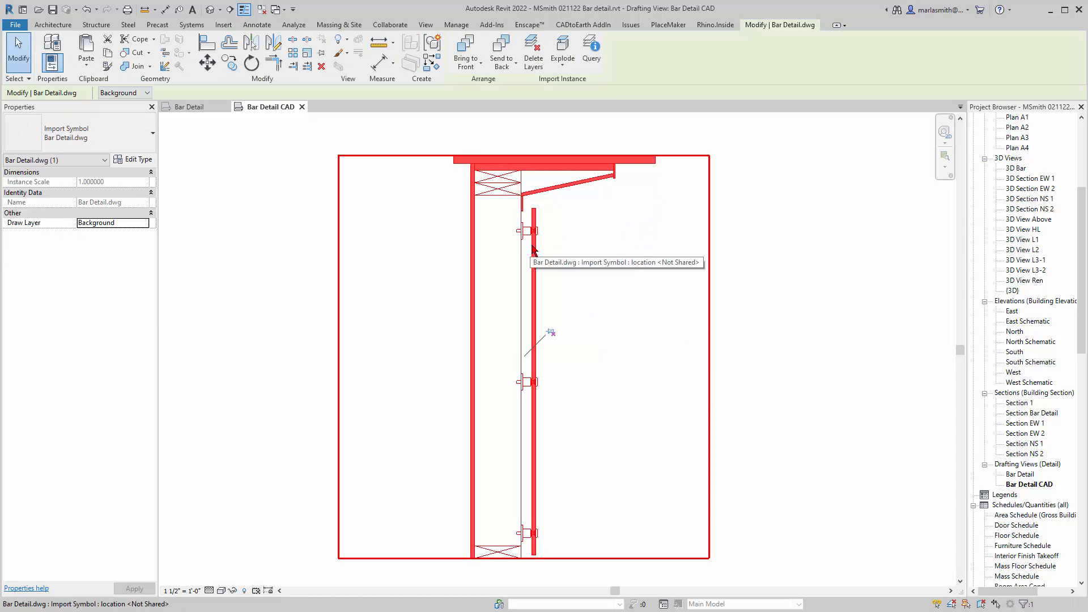
pyautogui.click(562, 71)
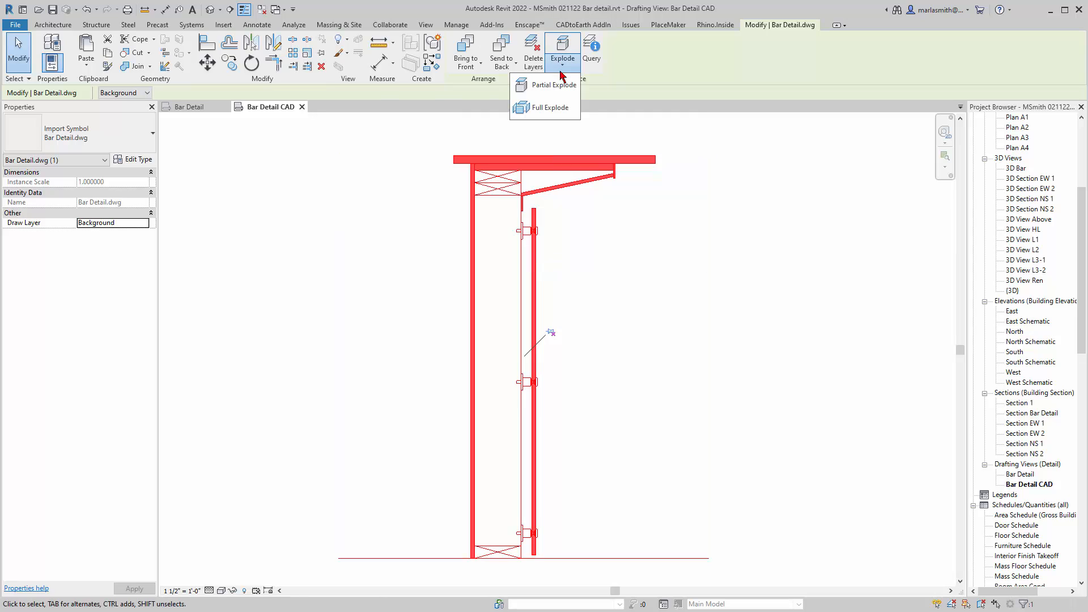
pyautogui.click(553, 108)
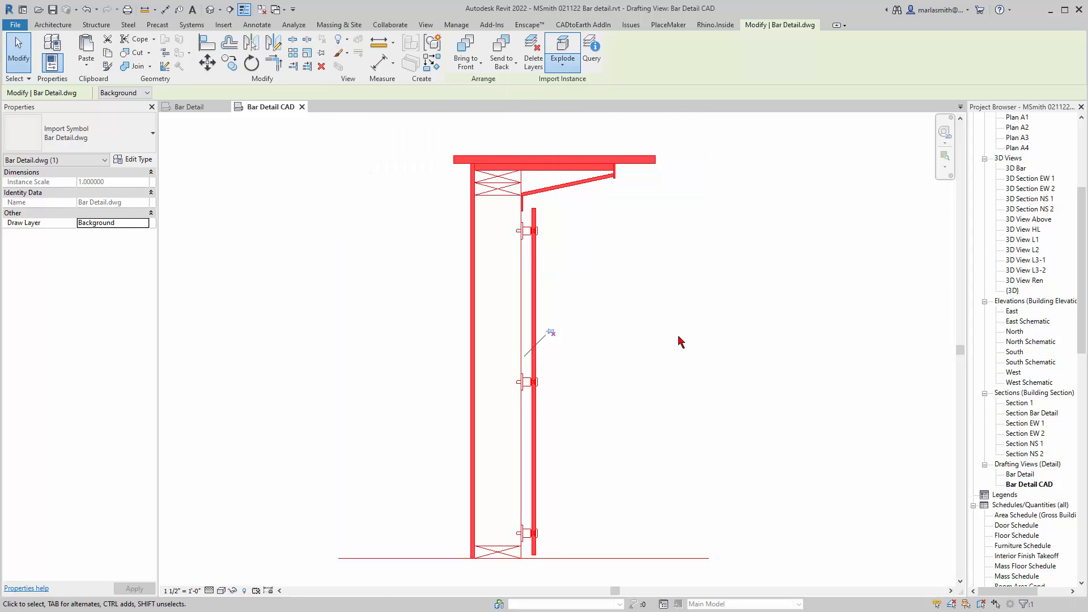
# Change the filled region of the narrow vertical panel running through the round standoff fittings to the Solid gray type.
pyautogui.scroll(2, 534, 214)
pyautogui.click(537, 219)
pyautogui.scroll(2, 547, 215)
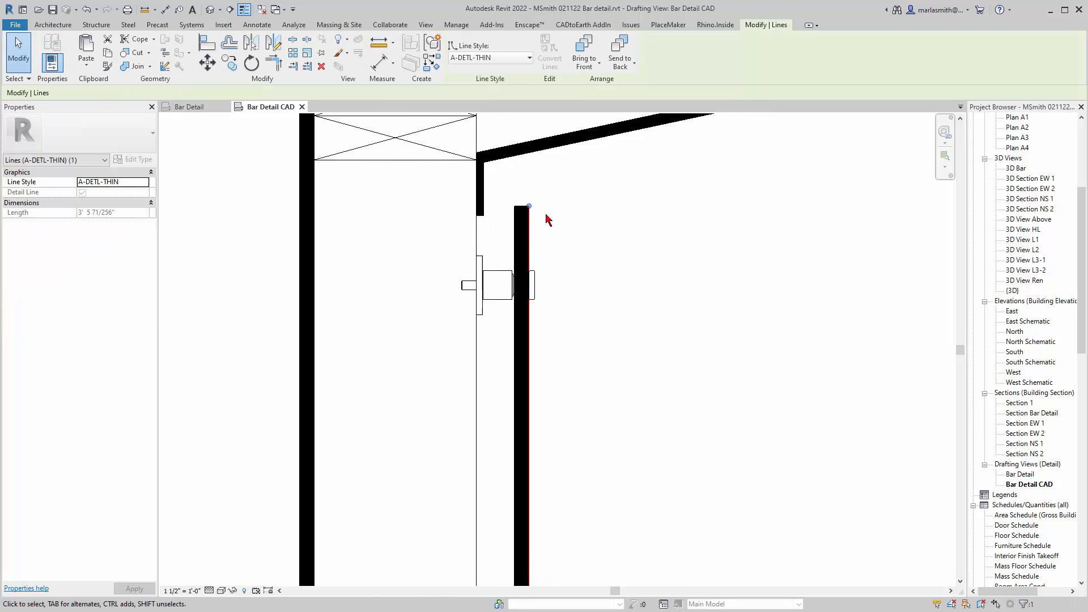
pyautogui.click(546, 214)
pyautogui.click(524, 213)
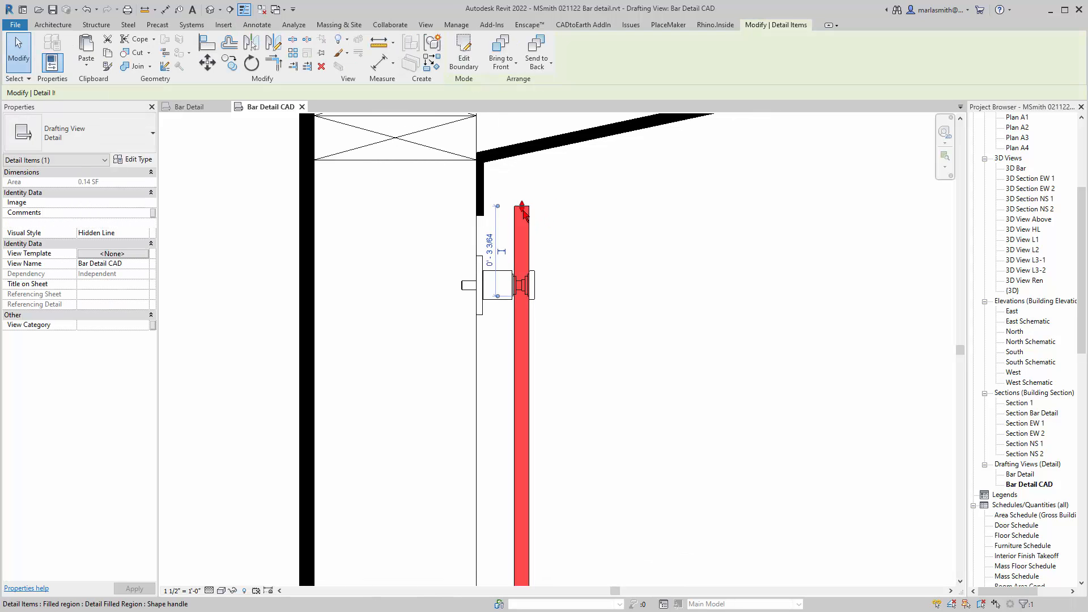
pyautogui.click(135, 142)
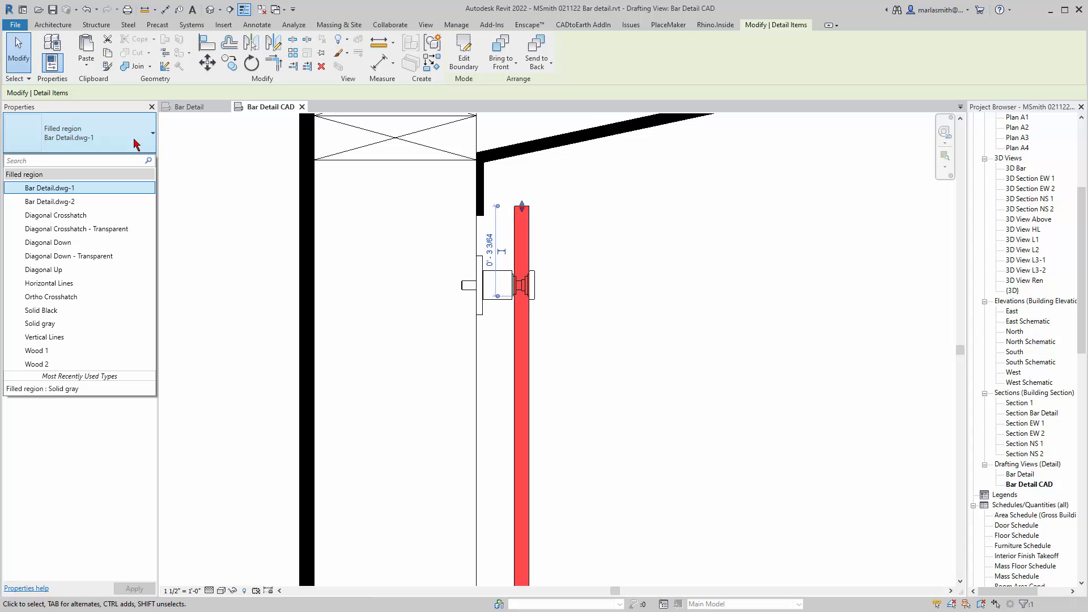
pyautogui.click(109, 335)
pyautogui.click(635, 286)
pyautogui.scroll(-3, 635, 286)
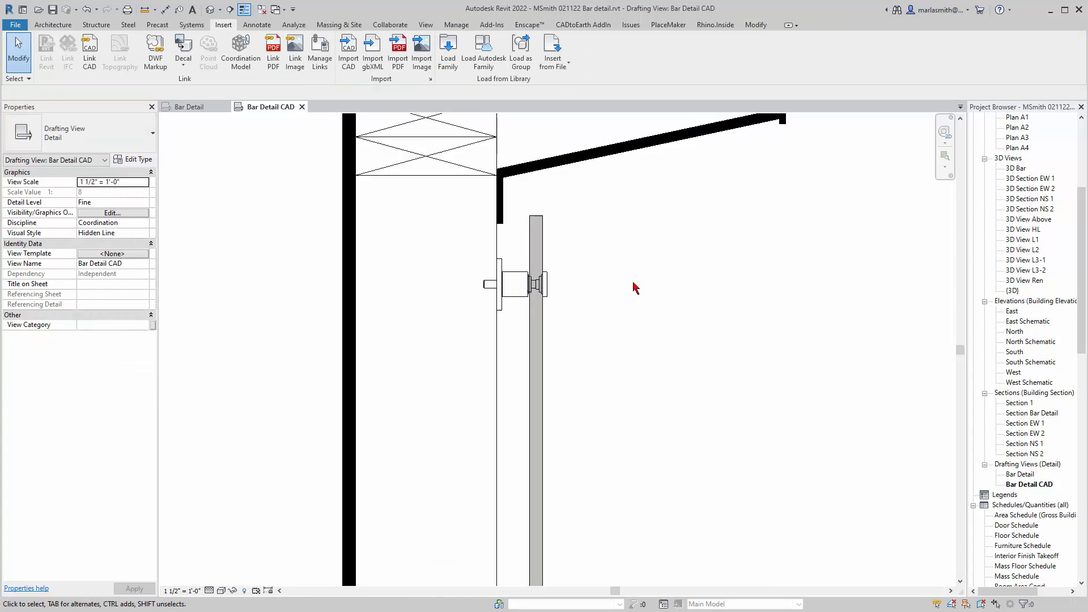
# Change the filled region of the tall vertical board on the detail's outer side, below the countertop, to the Vertical Lines type.
pyautogui.click(505, 156)
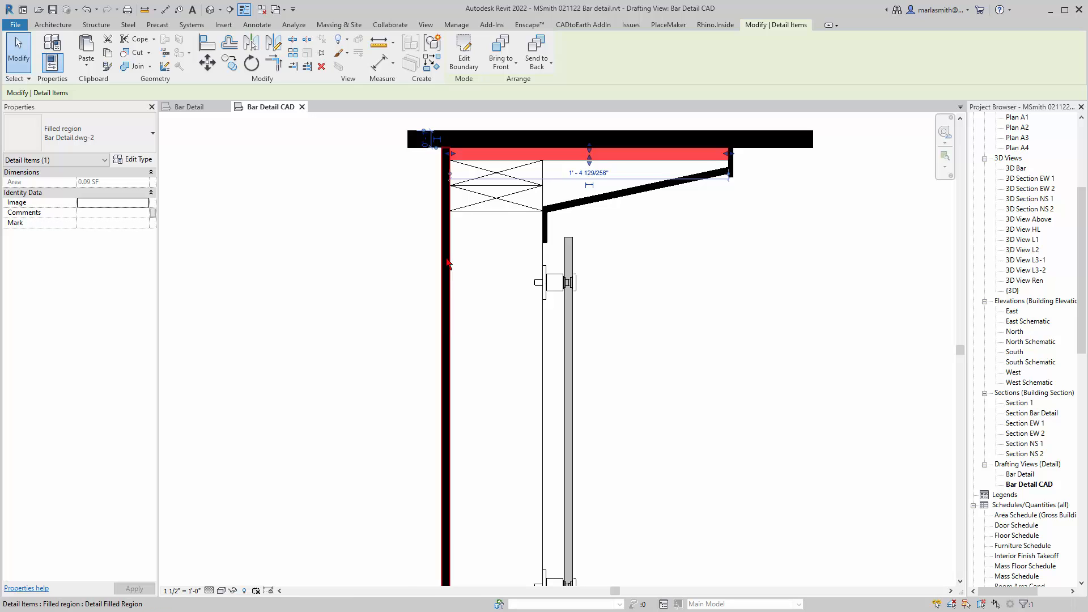
pyautogui.click(447, 262)
pyautogui.click(141, 149)
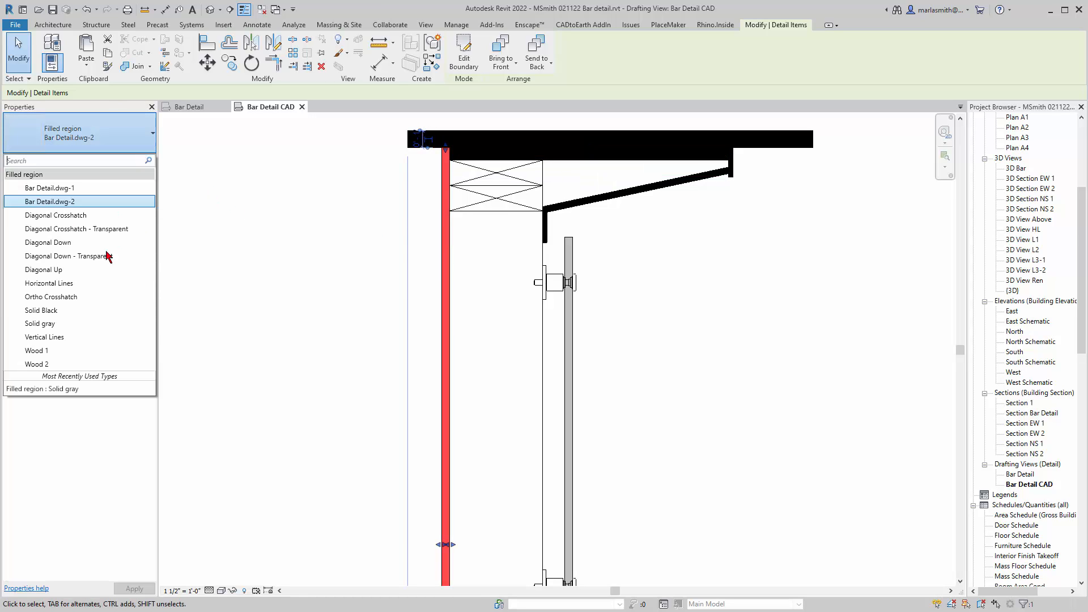
pyautogui.click(85, 338)
pyautogui.click(353, 289)
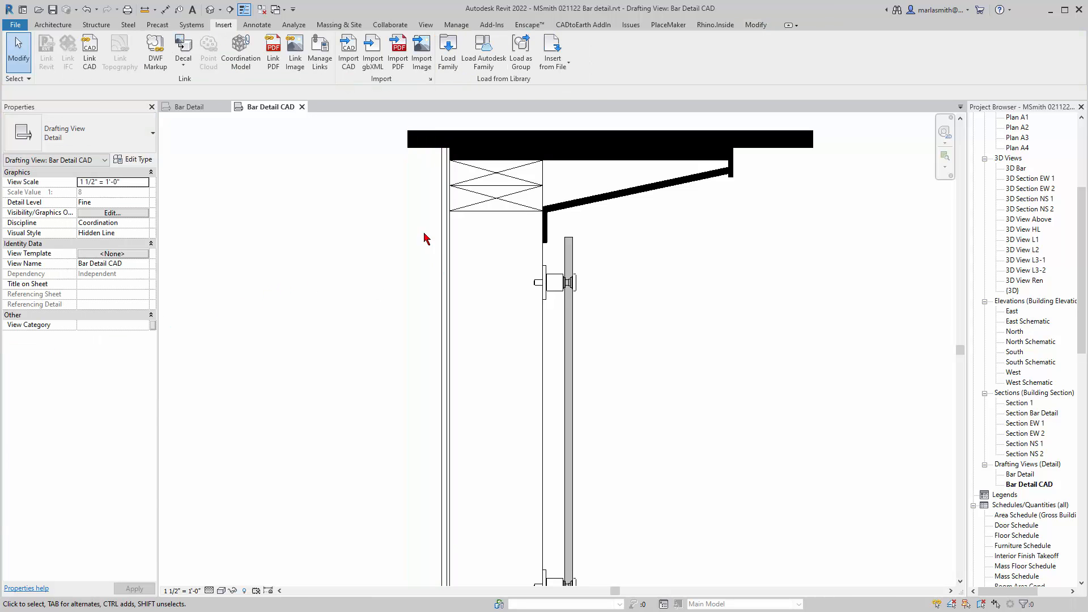
# Check the line style assigned to the vertical line behind the standoff fittings, then clear the selection.
pyautogui.scroll(-2, 425, 236)
pyautogui.scroll(-2, 493, 255)
pyautogui.click(490, 416)
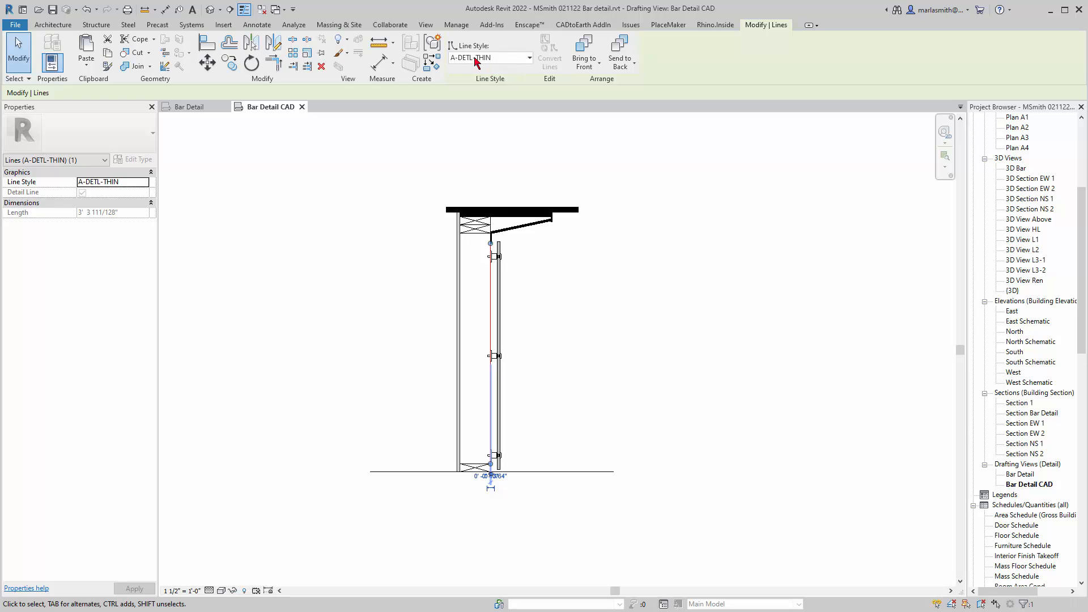
pyautogui.click(624, 363)
# Turn off Thin Lines and inspect the line weights at the detail's base and across the whole drawing.
pyautogui.scroll(1, 468, 488)
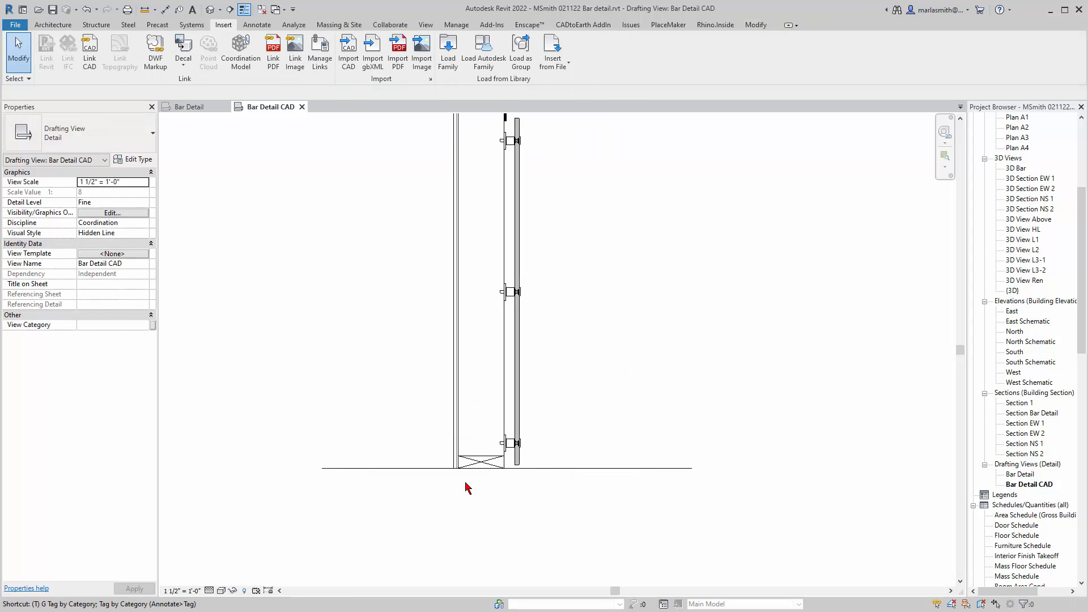
pyautogui.scroll(2, 499, 452)
pyautogui.scroll(2, 476, 481)
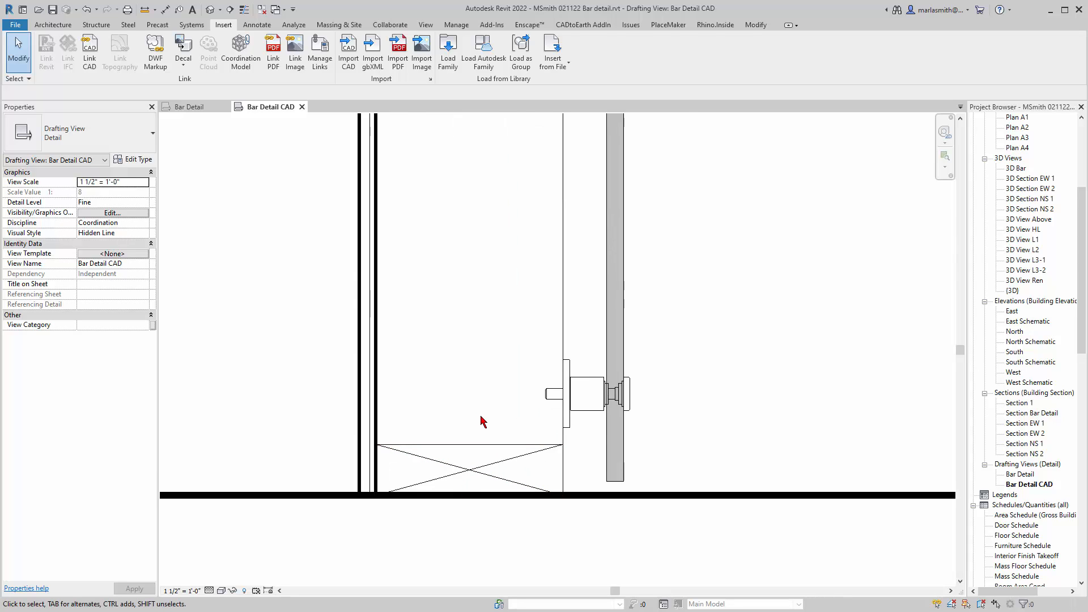
pyautogui.scroll(-4, 484, 425)
pyautogui.scroll(-2, 501, 267)
pyautogui.scroll(1, 532, 231)
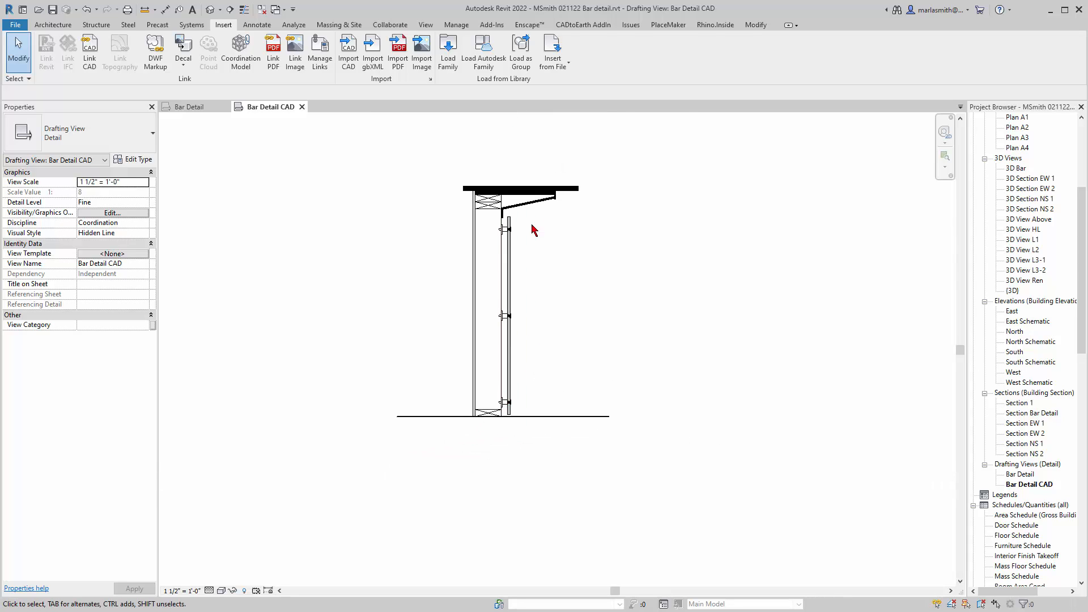